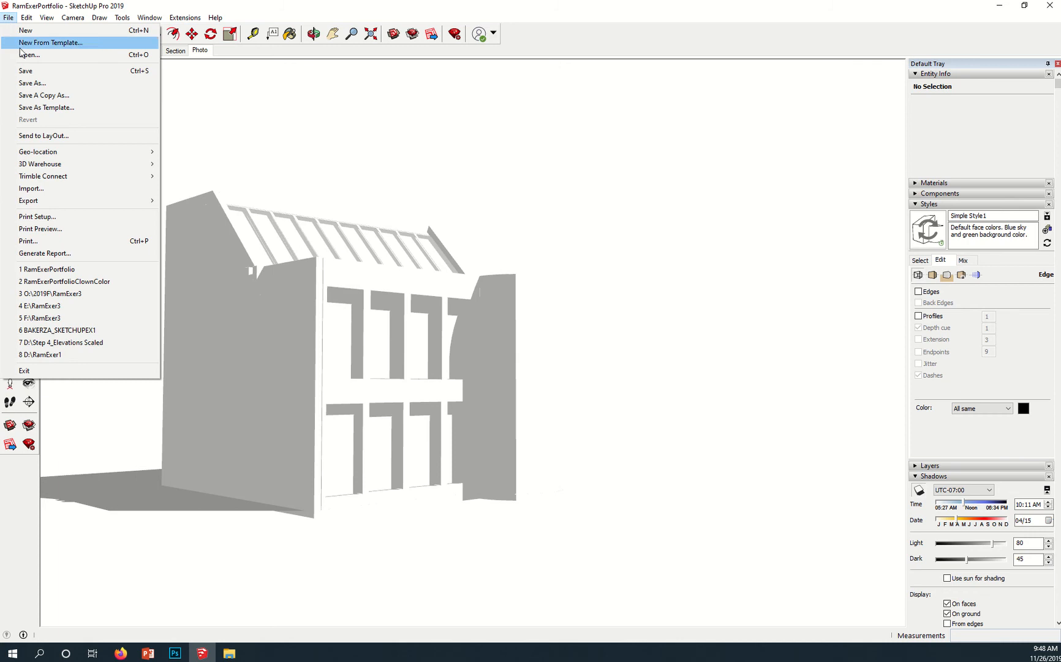
Save the model under the new file name RamExerPortfolioSelect on the Desktop
left_click(48, 83)
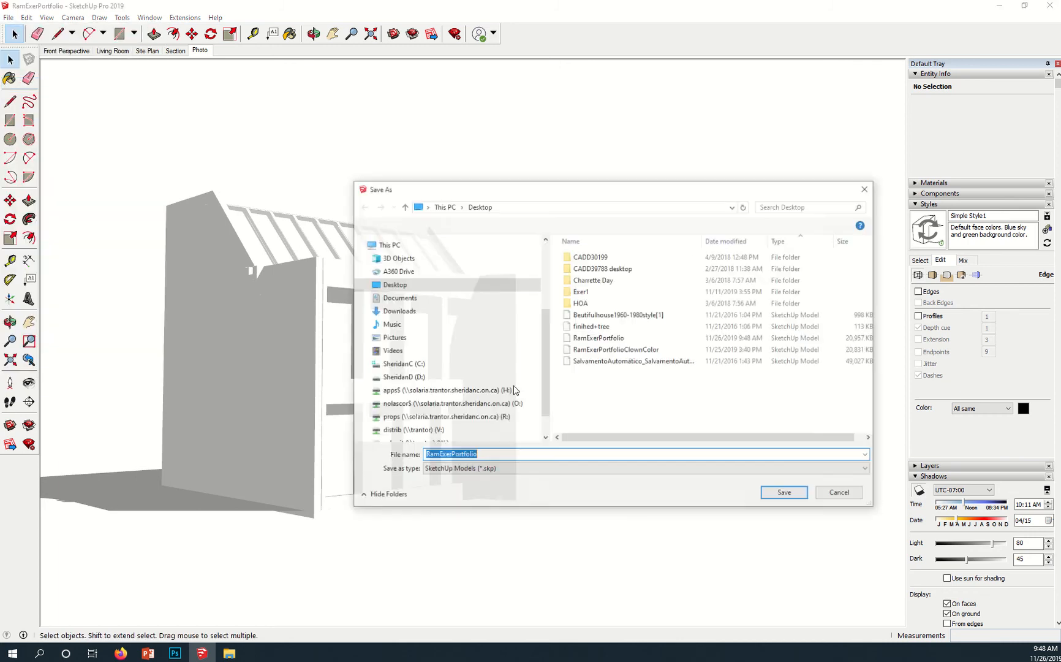
left_click(502, 456)
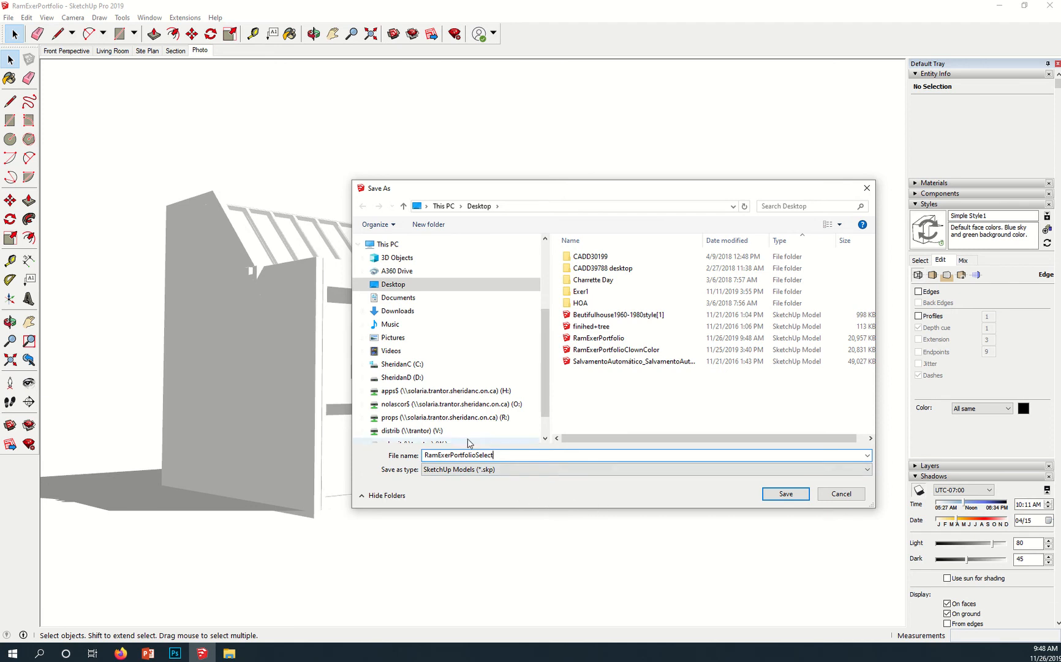
left_click(781, 494)
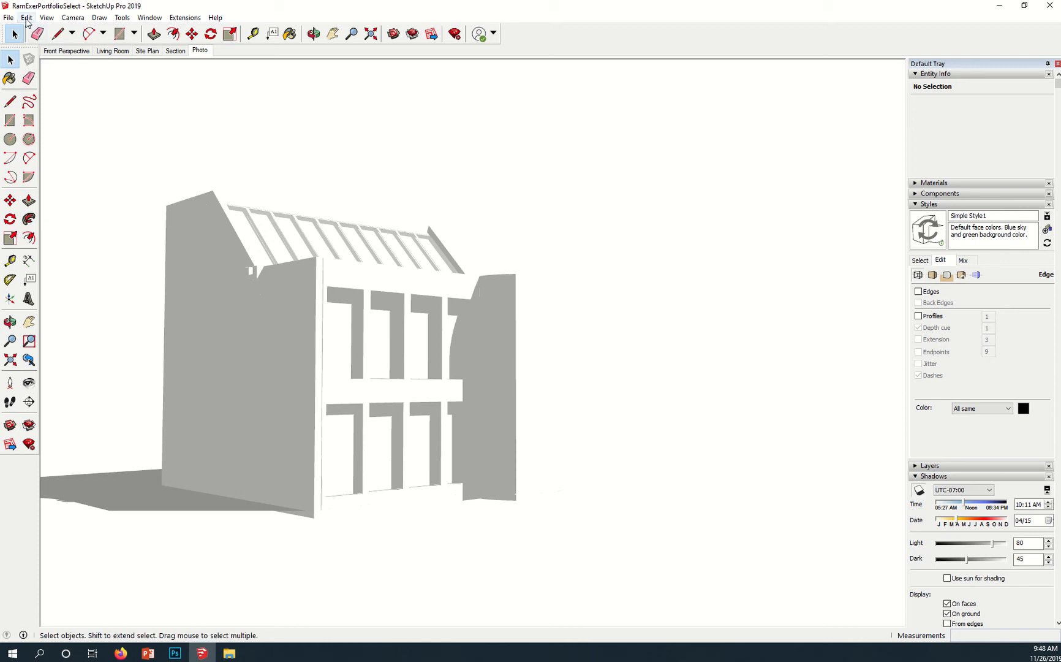
Set the face style to Shaded With Textures and turn off the shadows
left_click(47, 17)
mouse_move(105, 177)
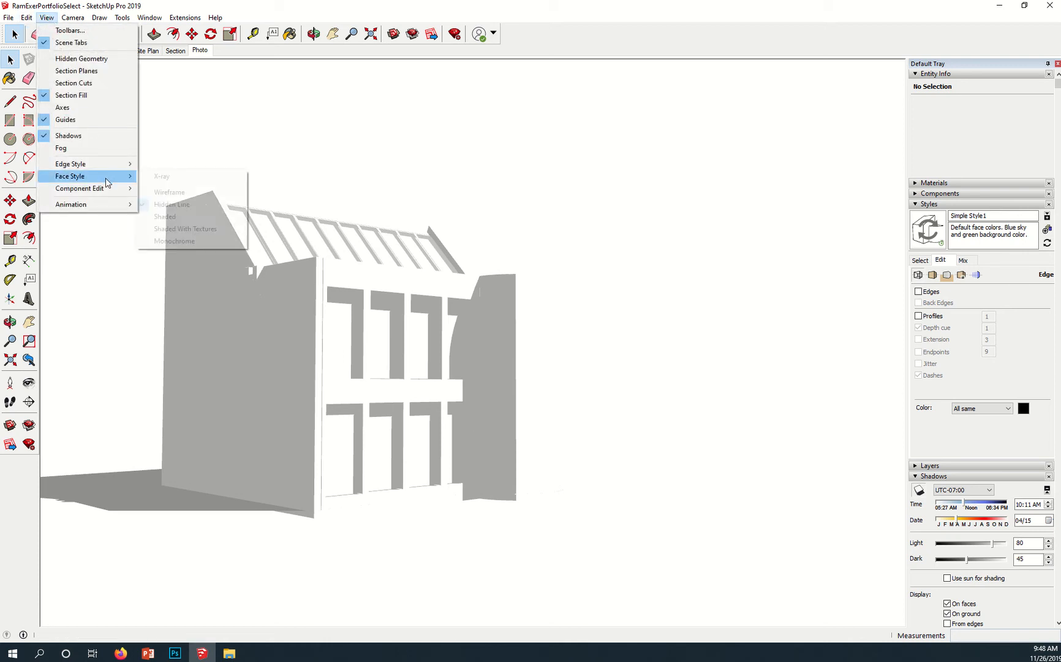
left_click(228, 231)
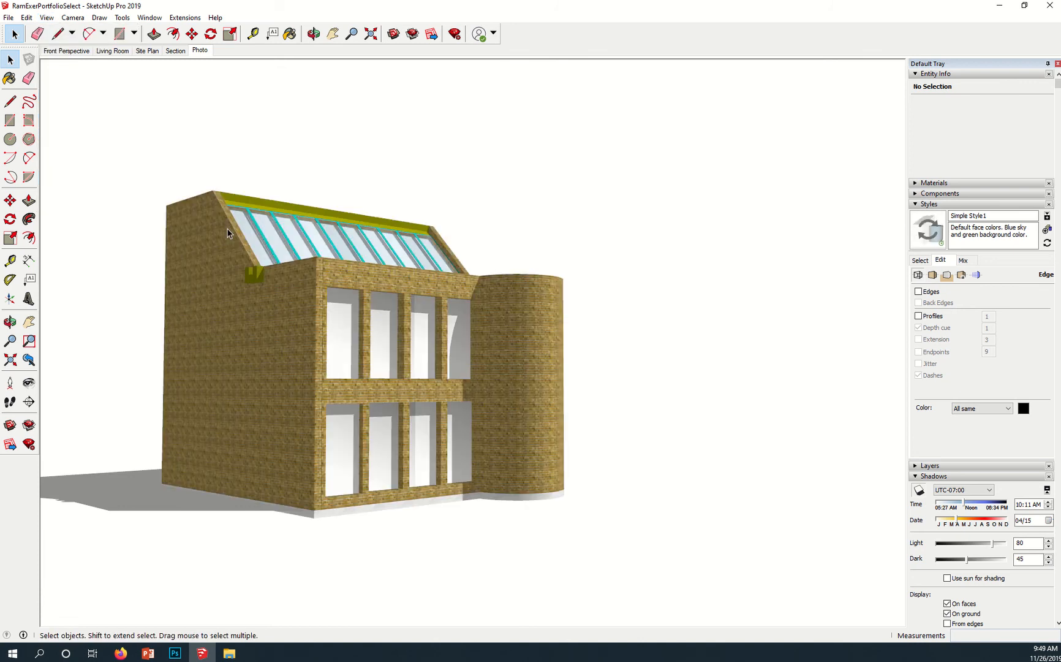
left_click(919, 490)
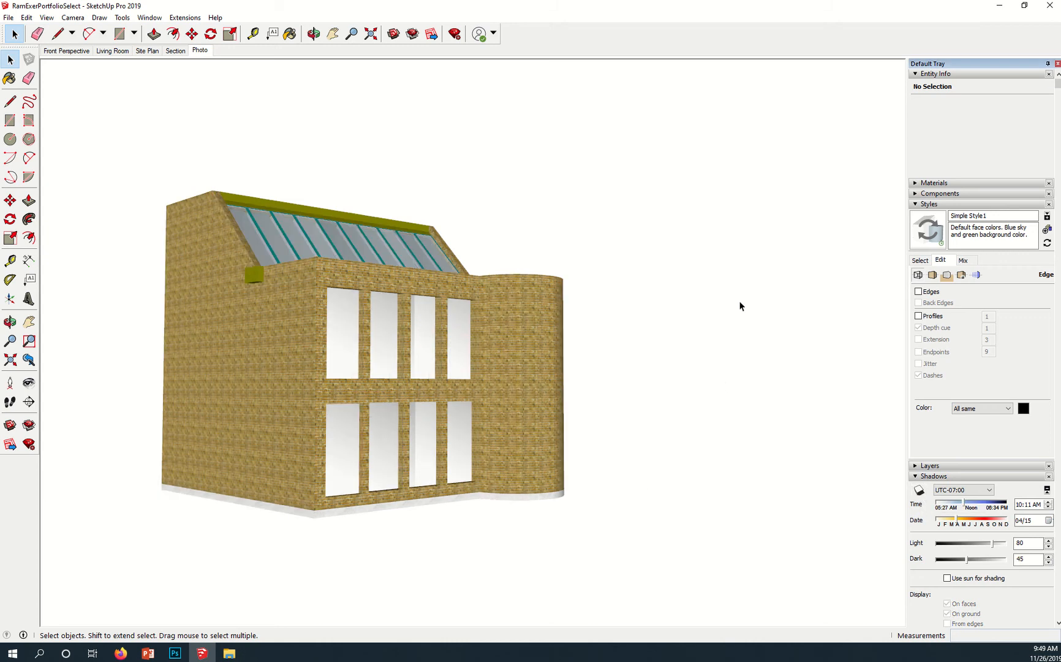
Sample the Brick Rough Tan wall material from the curved wall and recolor it bright green at full brightness
left_click(914, 183)
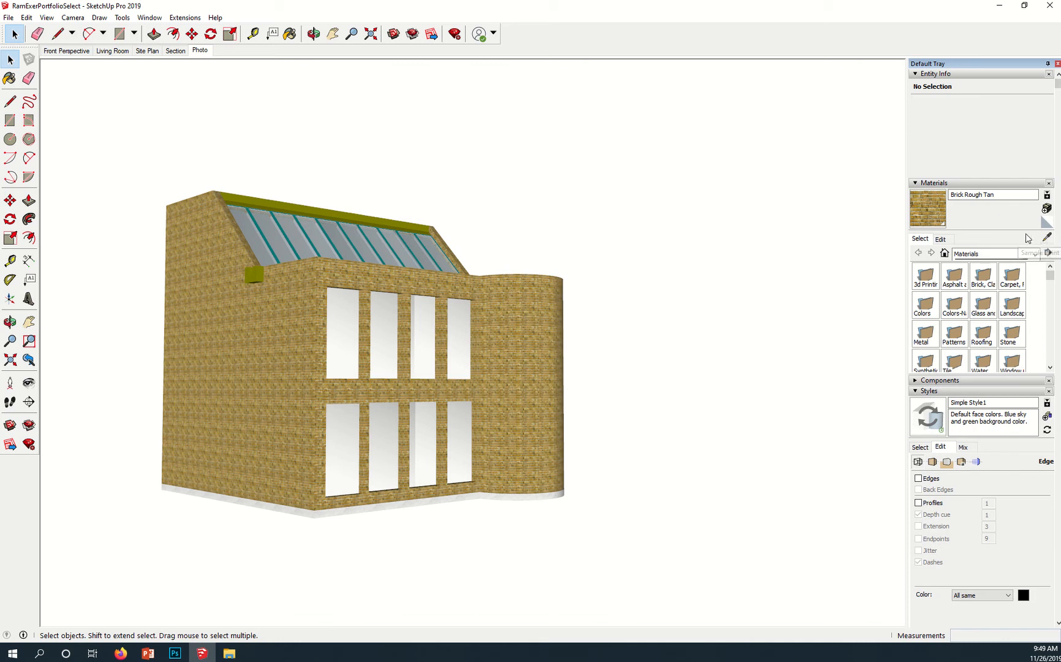
left_click(1047, 238)
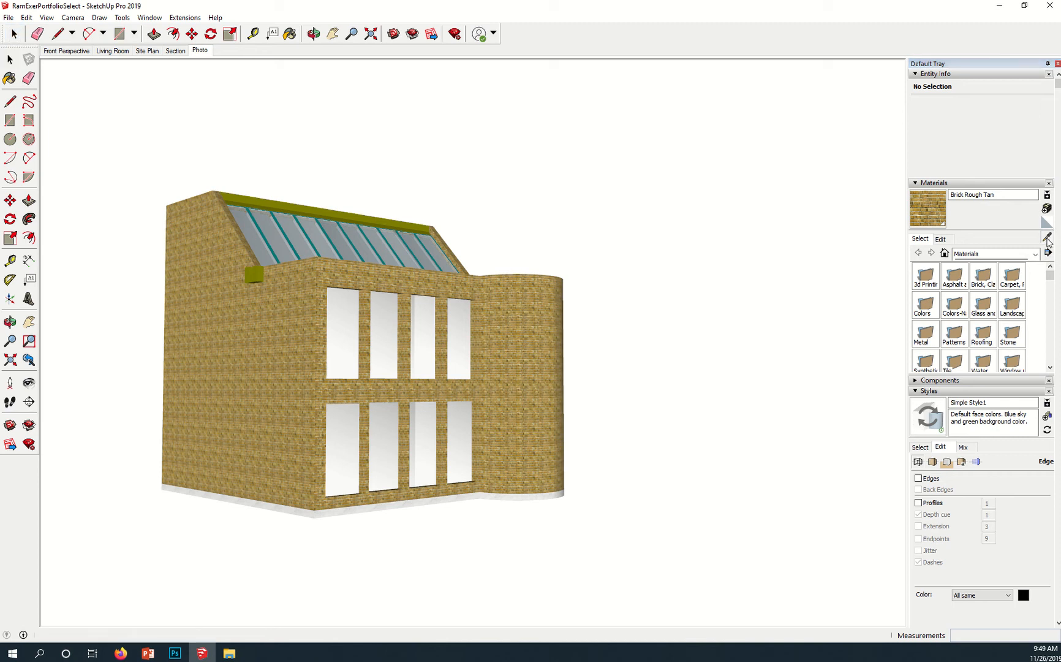
left_click(550, 316)
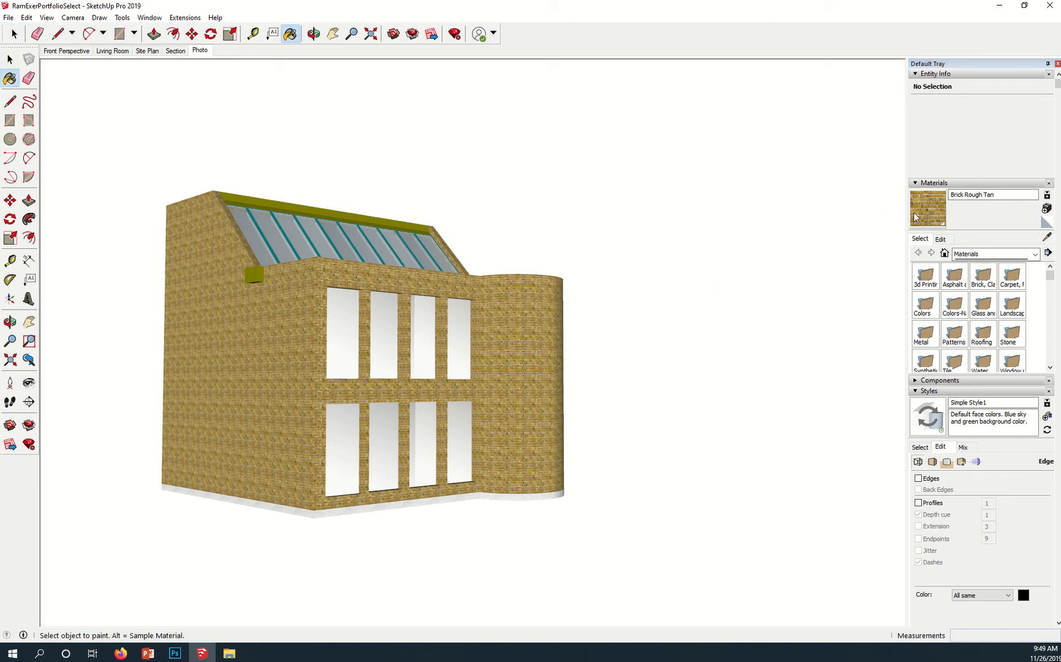
left_click(942, 239)
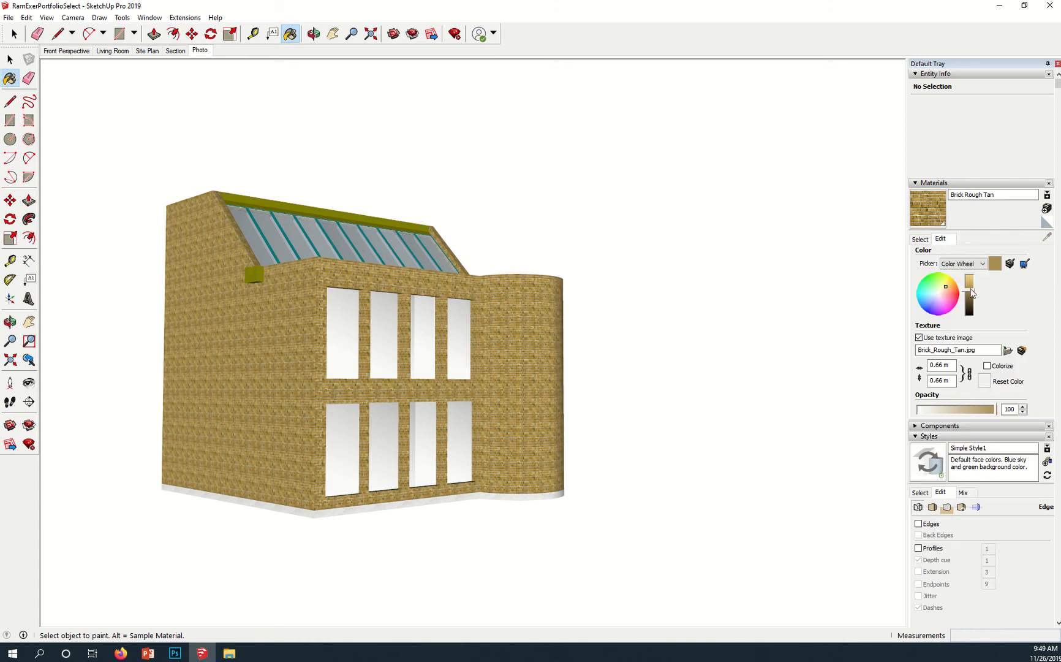
left_click(944, 280)
left_click(936, 282)
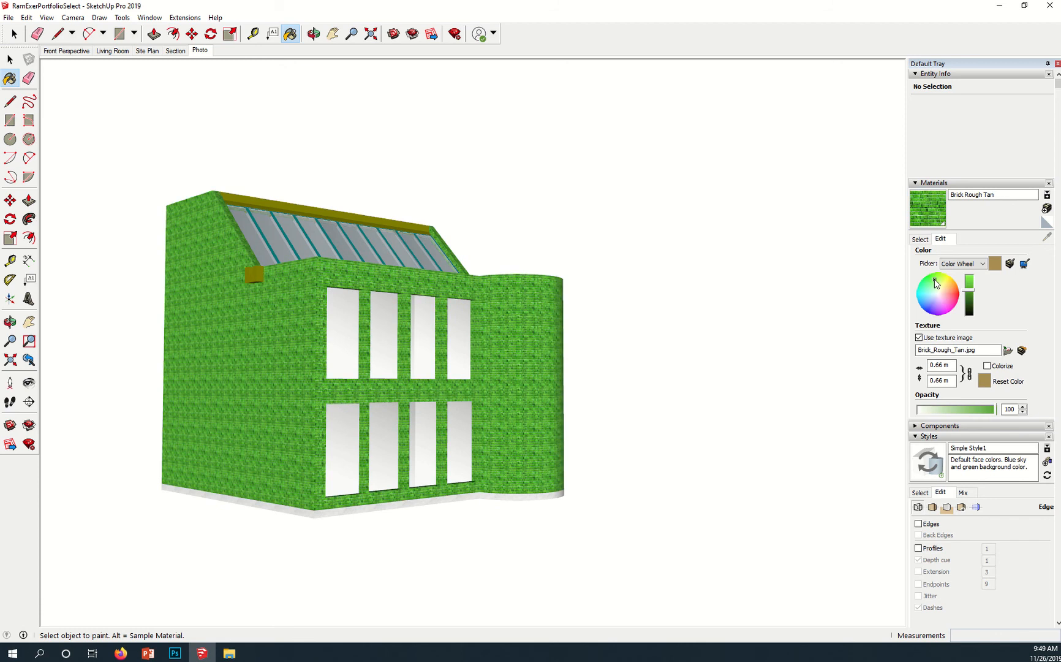
left_click(970, 276)
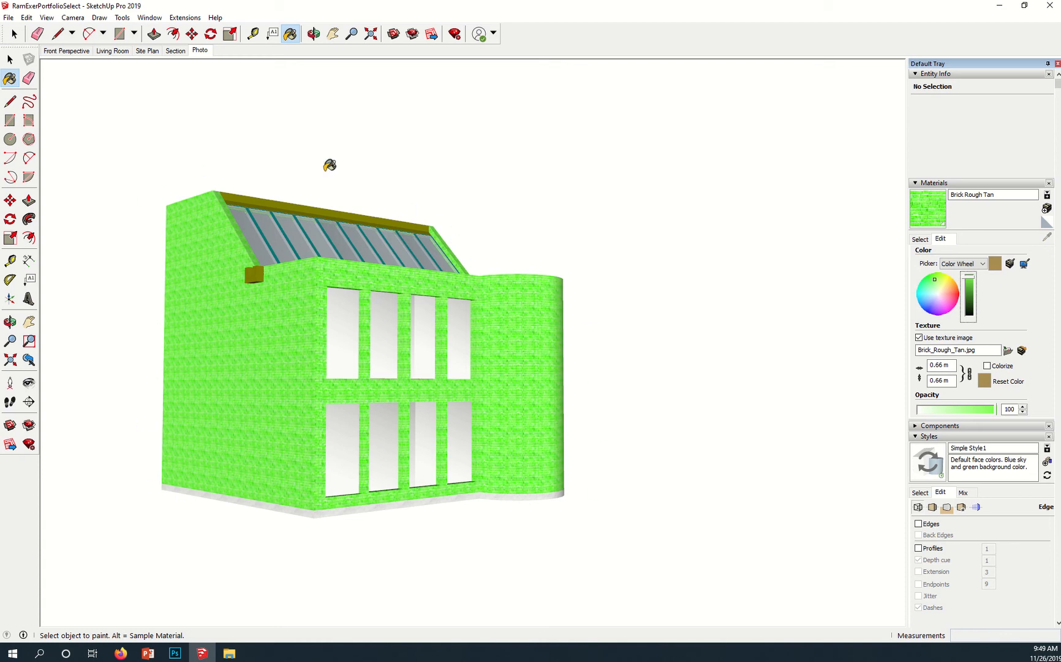
Change the face style to Shaded so the materials display as flat colors without textures
left_click(47, 19)
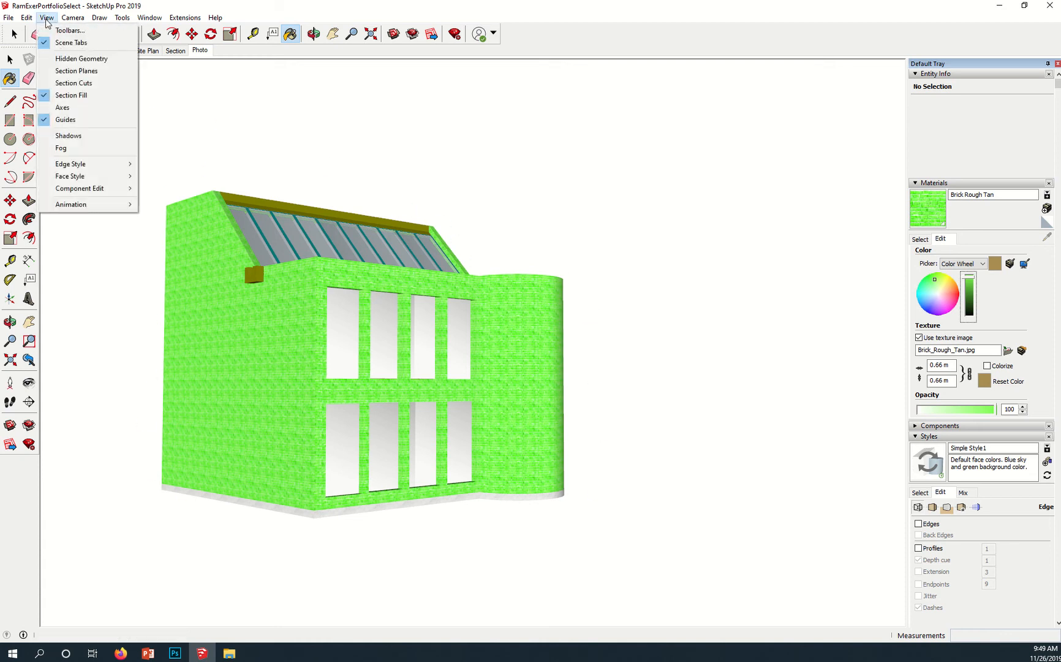
mouse_move(122, 177)
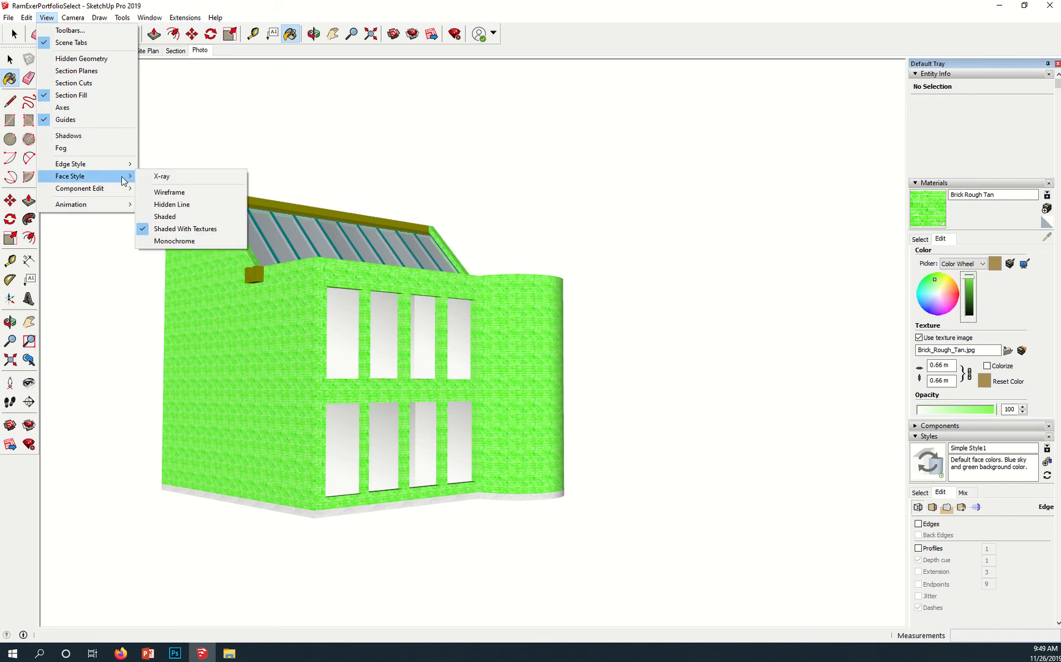
left_click(184, 217)
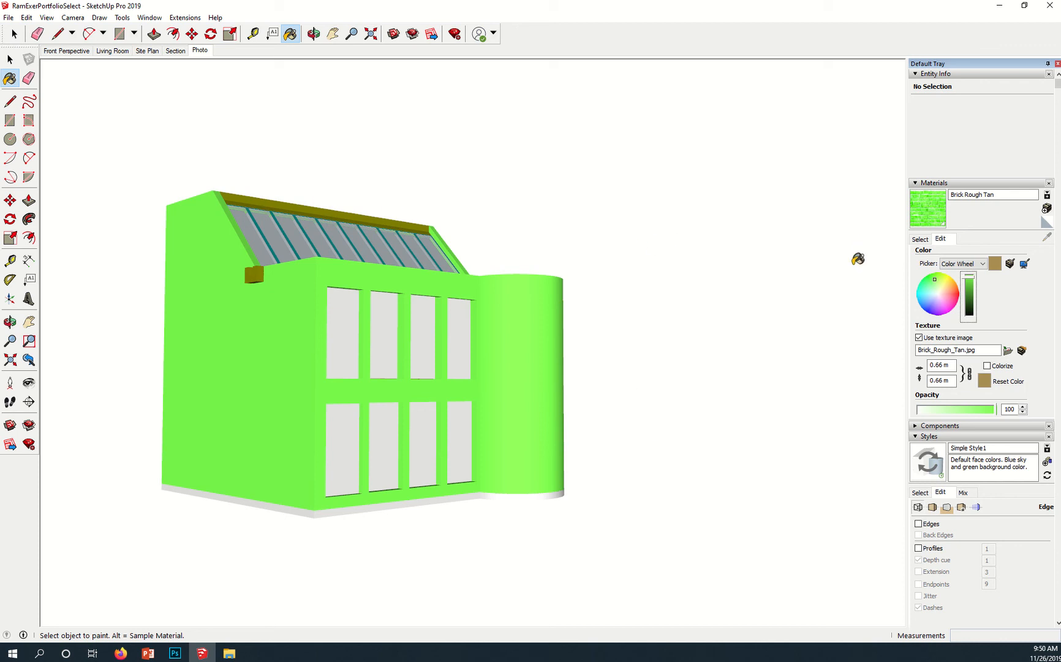
Sample the olive material from the roof trim and recolor it bright sky blue at full brightness
left_click(920, 240)
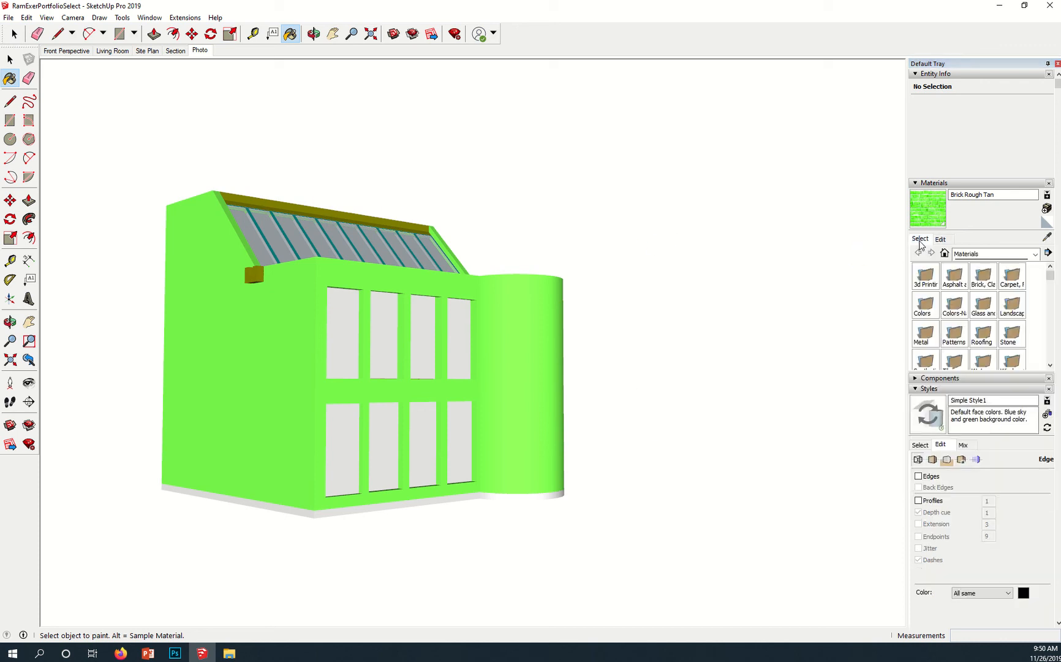
left_click(1046, 237)
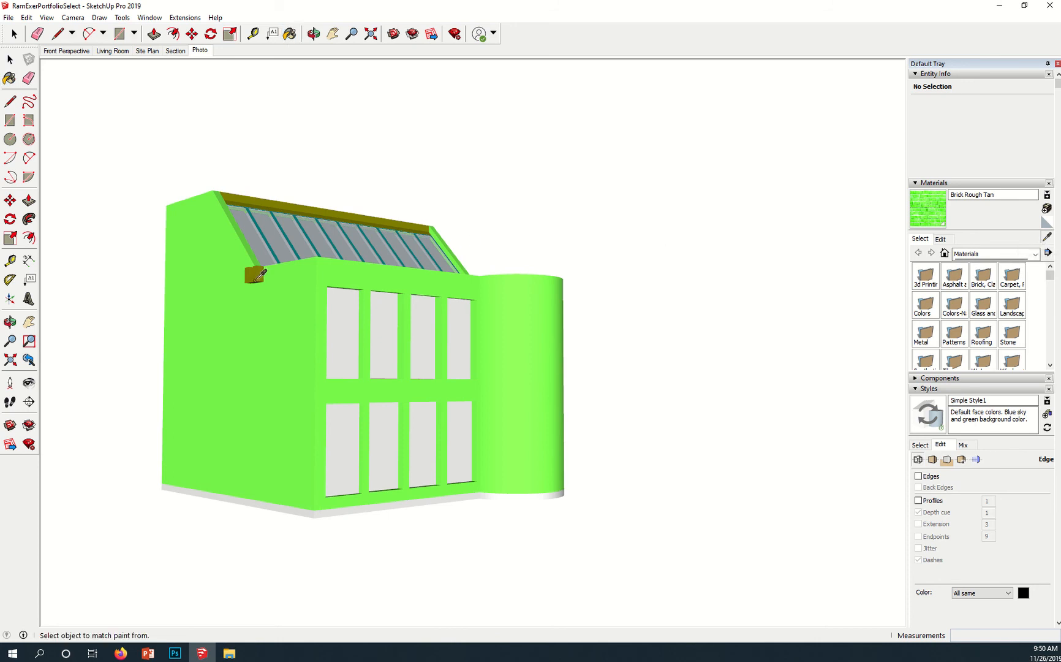
left_click(259, 270)
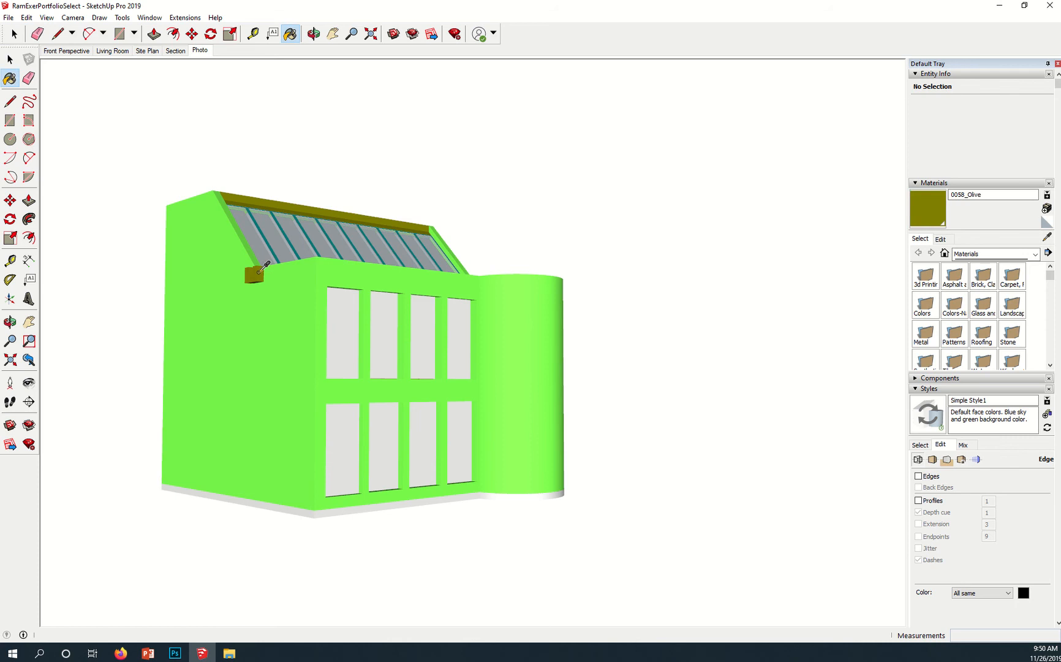
left_click(941, 239)
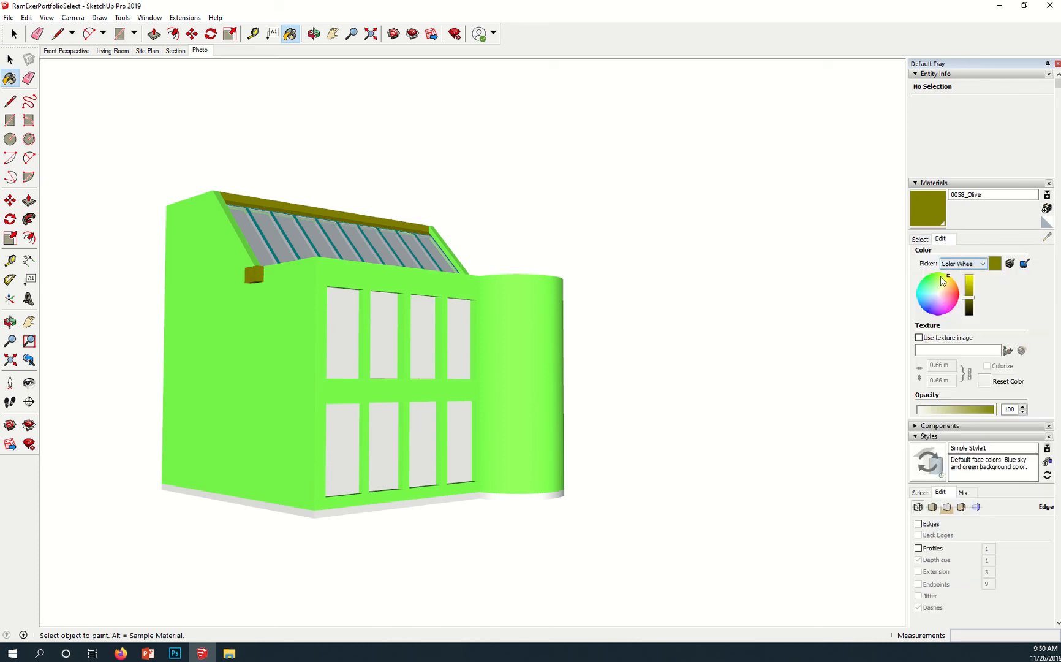
left_click(923, 302)
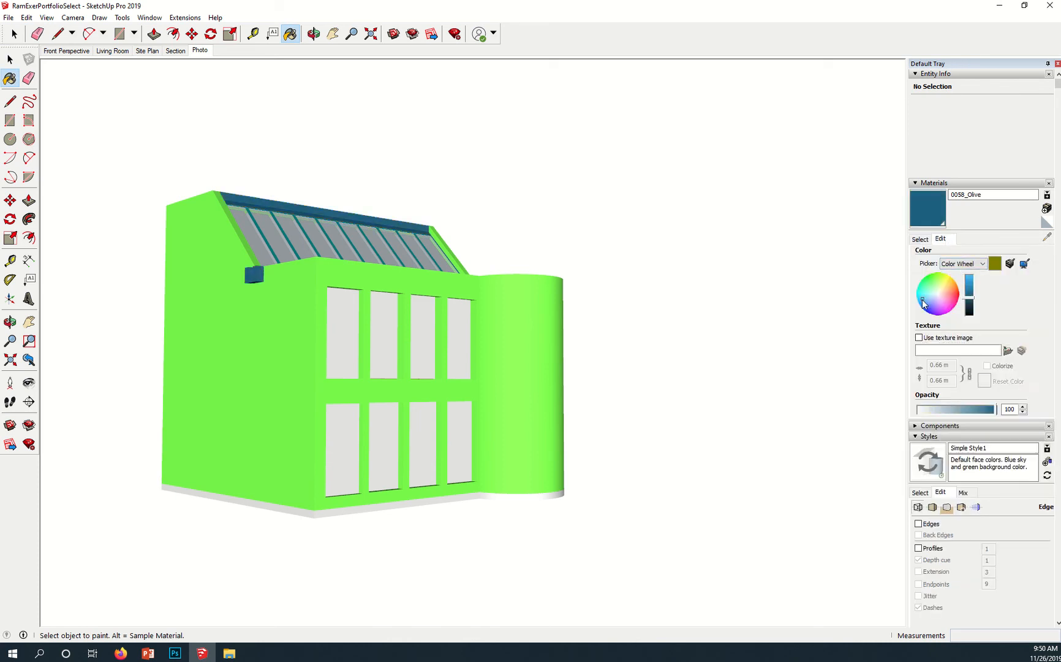
left_click_drag(968, 298, 971, 273)
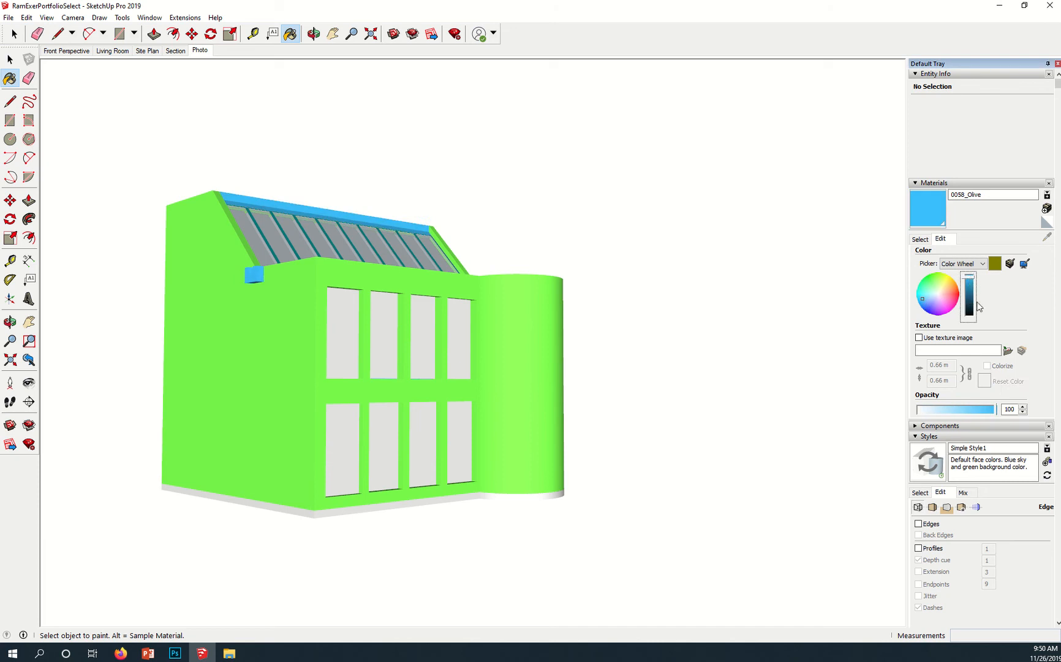
Sample the front window material and recolor it bright pinkish red at full brightness
left_click(920, 239)
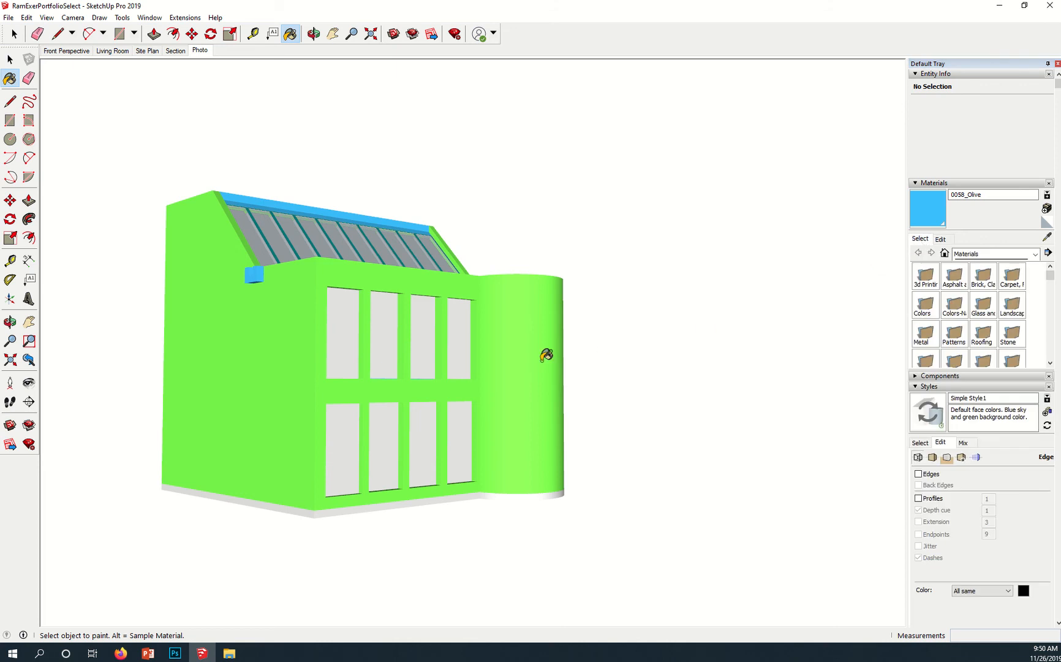
left_click(1047, 239)
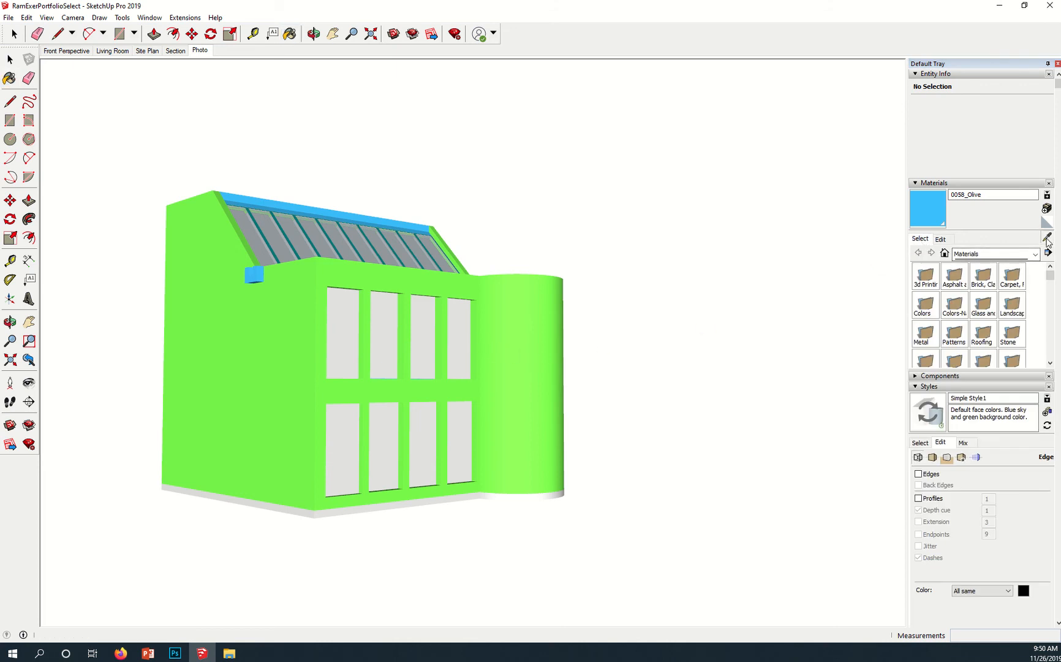
left_click(462, 328)
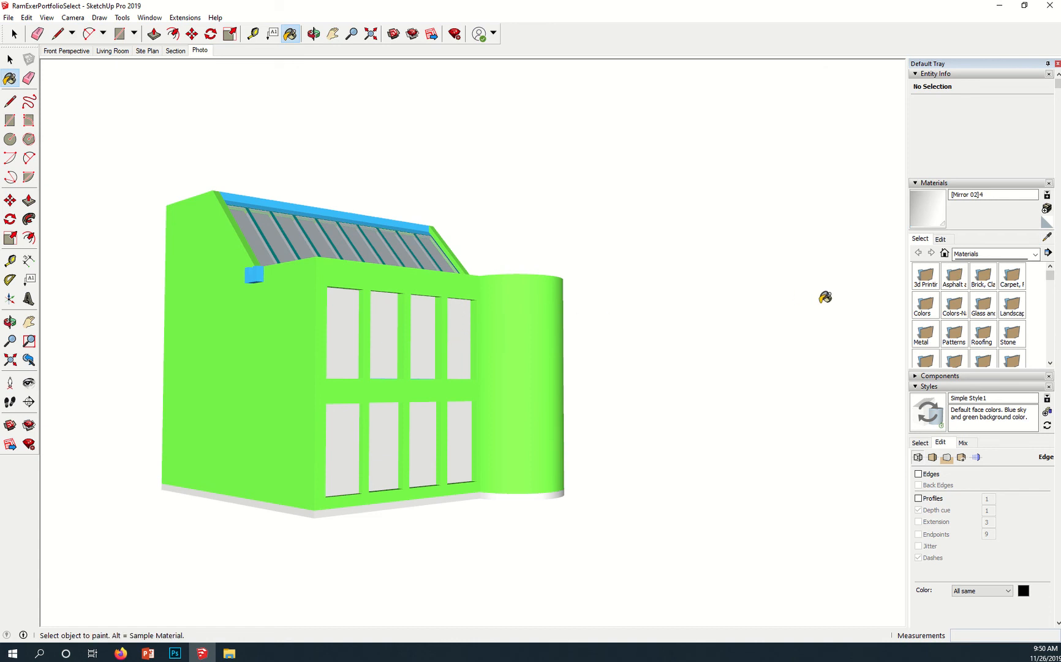
left_click(941, 239)
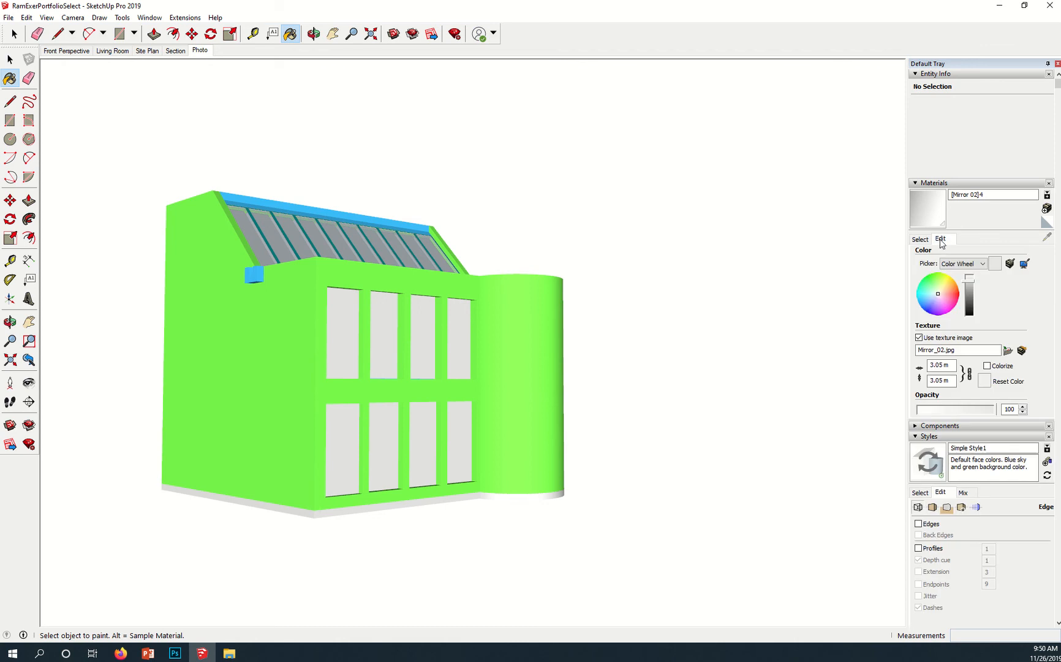
left_click(956, 302)
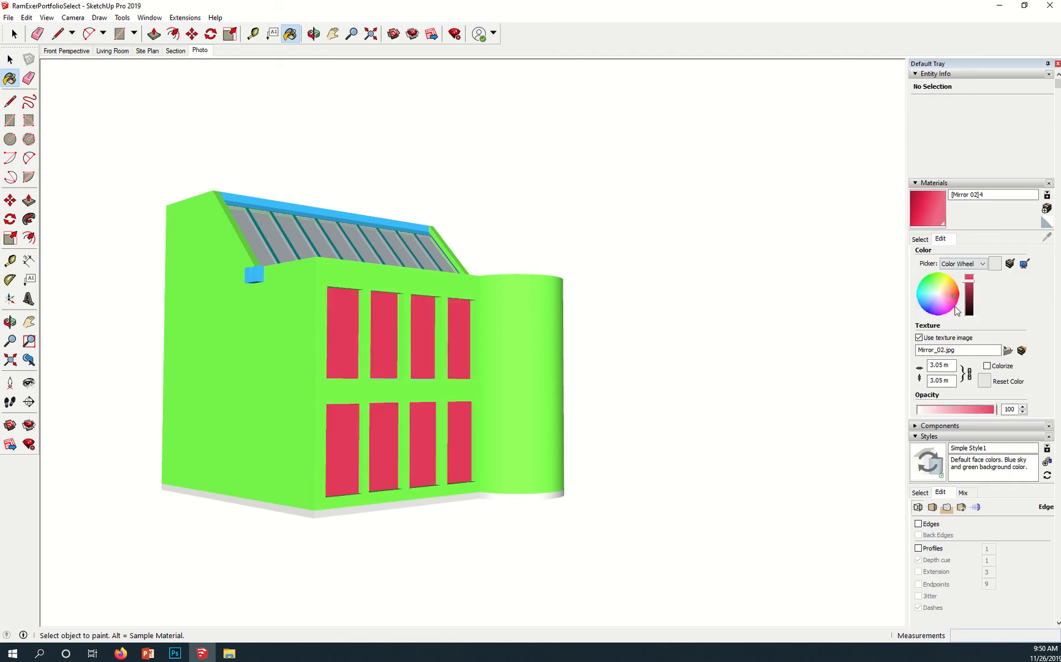
left_click_drag(969, 284, 971, 277)
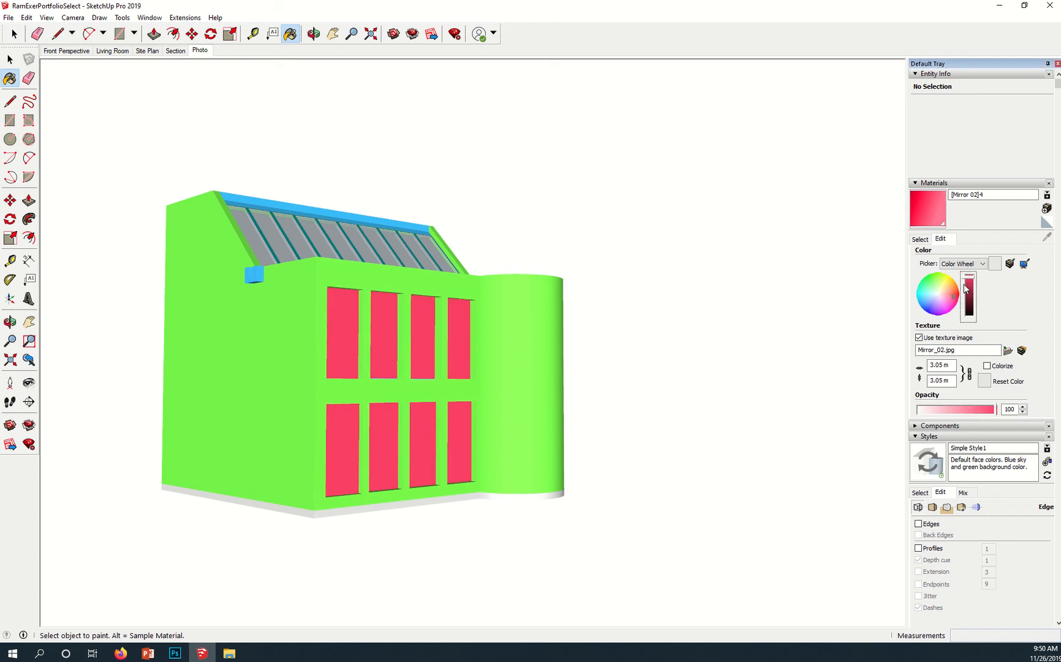
Sample the sloped skylight glass material and recolor it bright cyan at full brightness
left_click(920, 239)
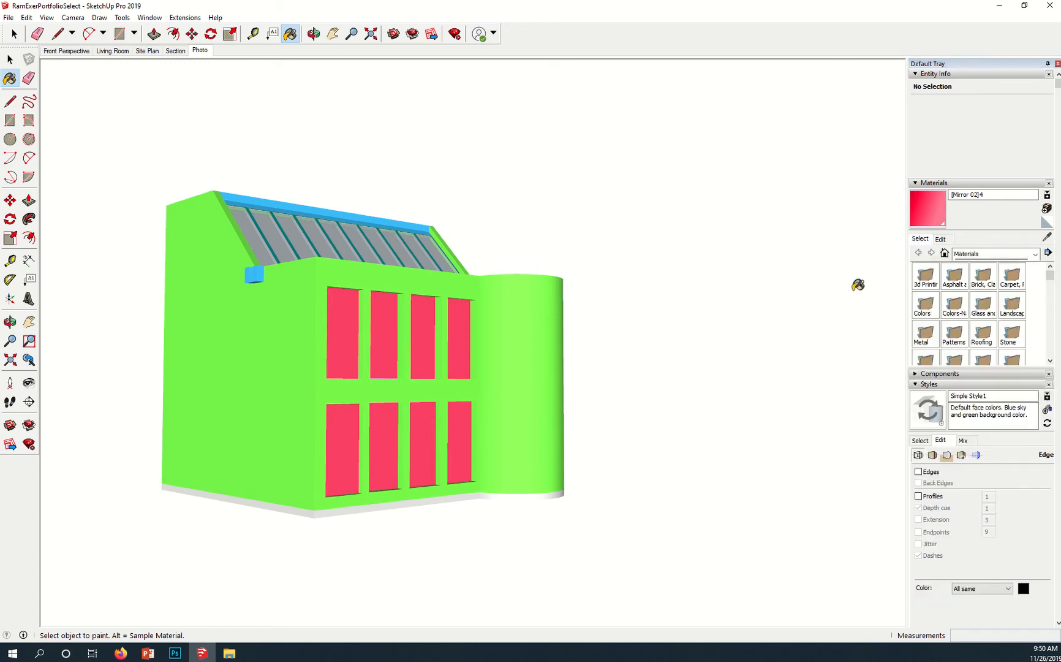
left_click(1047, 236)
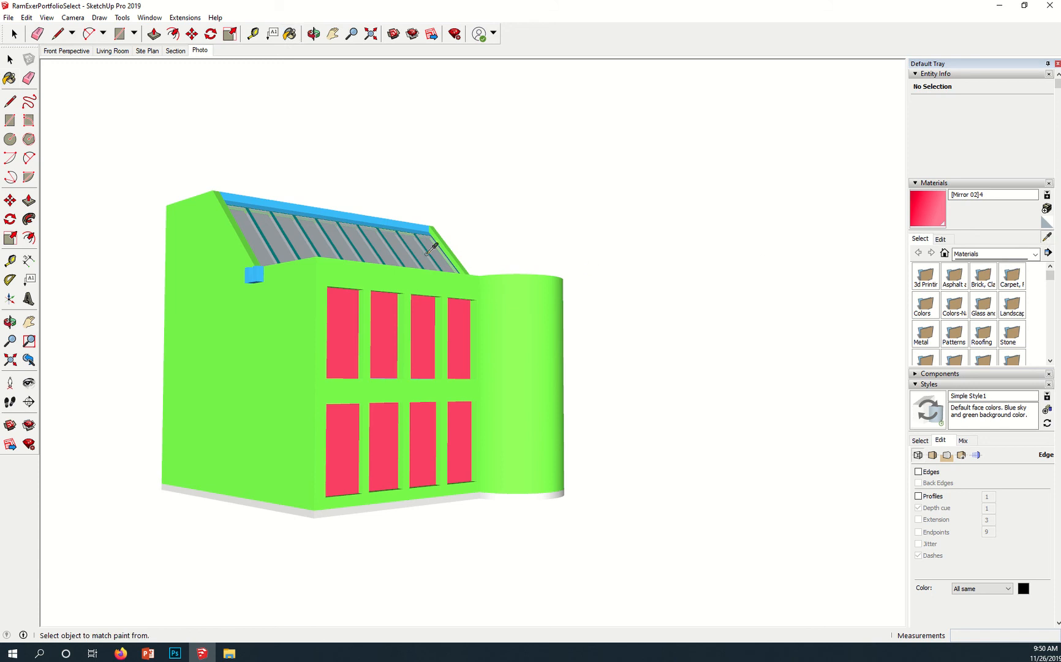
left_click(404, 252)
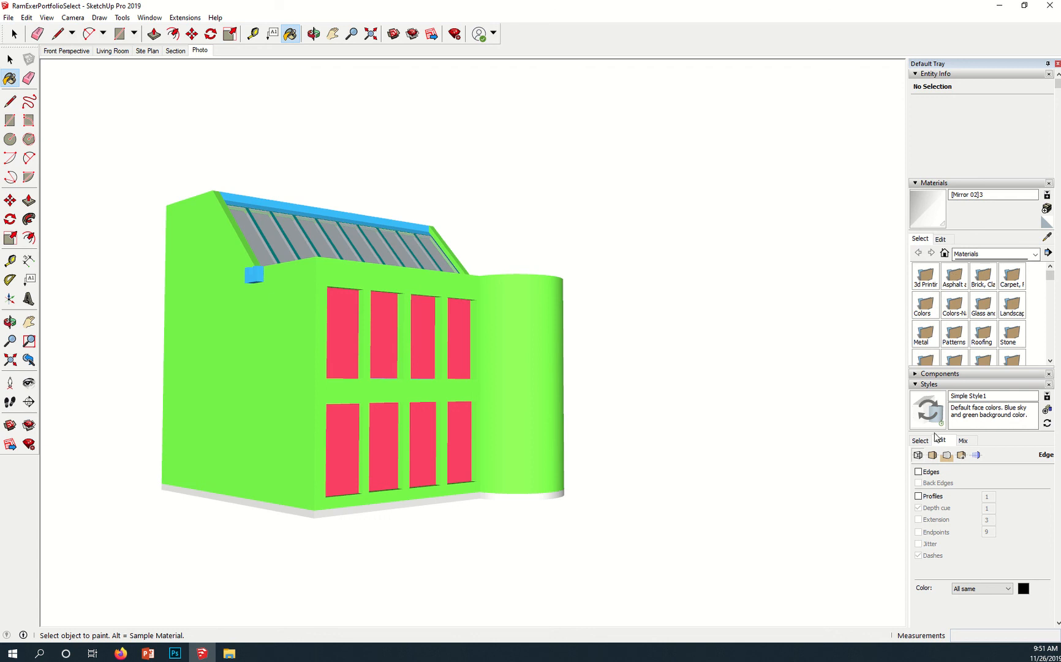
left_click(941, 239)
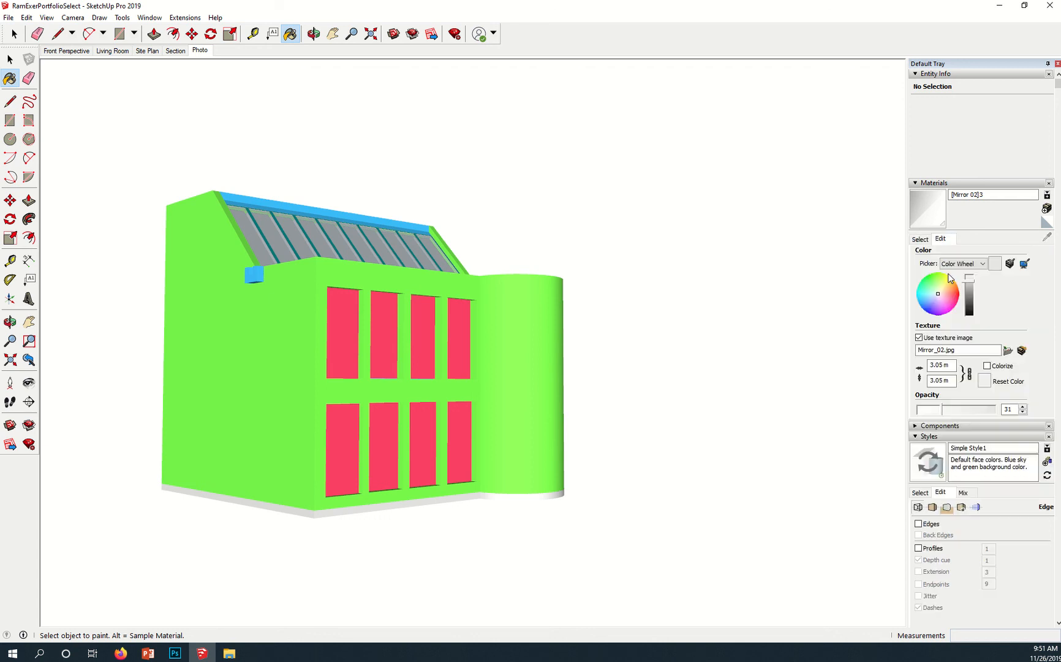
left_click(924, 298)
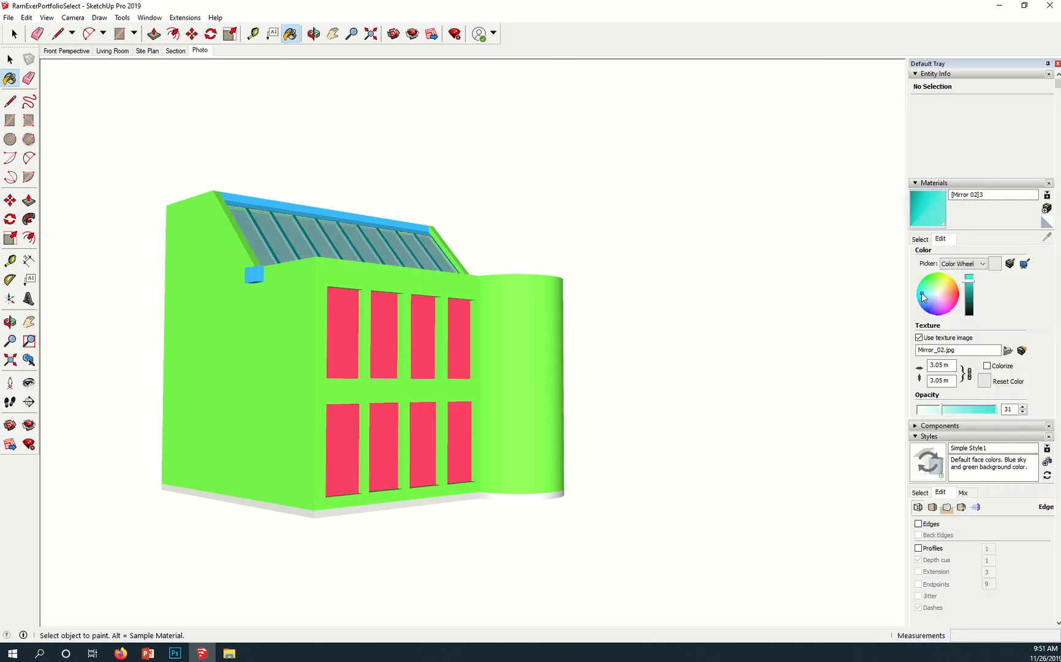
left_click(971, 277)
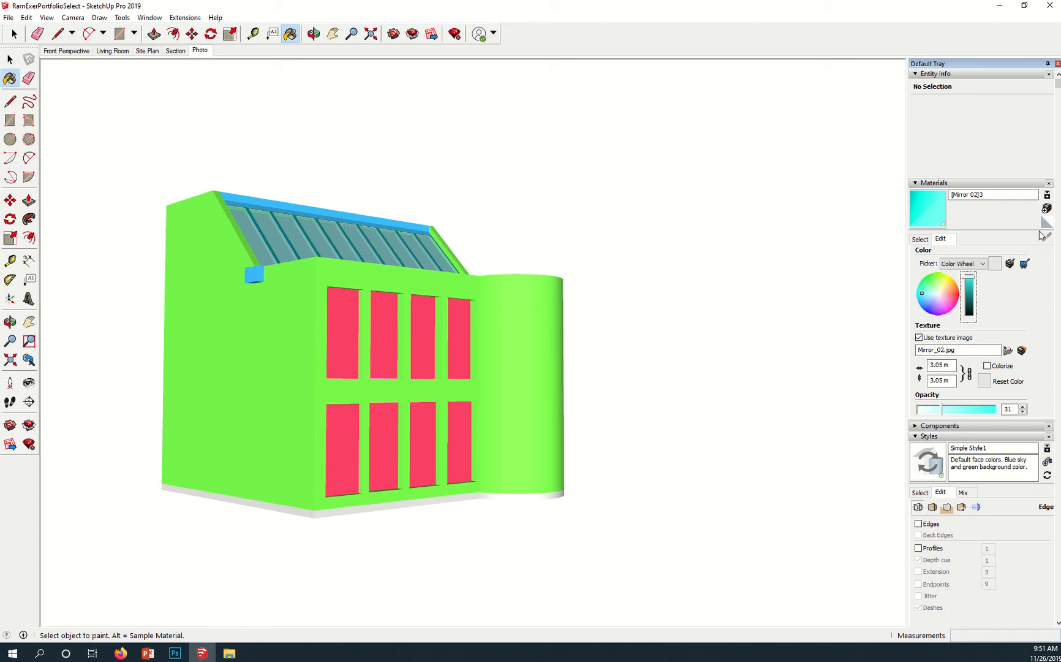
Try to sample the material of the thin frame bars between the sloped skylight panes
left_click(919, 240)
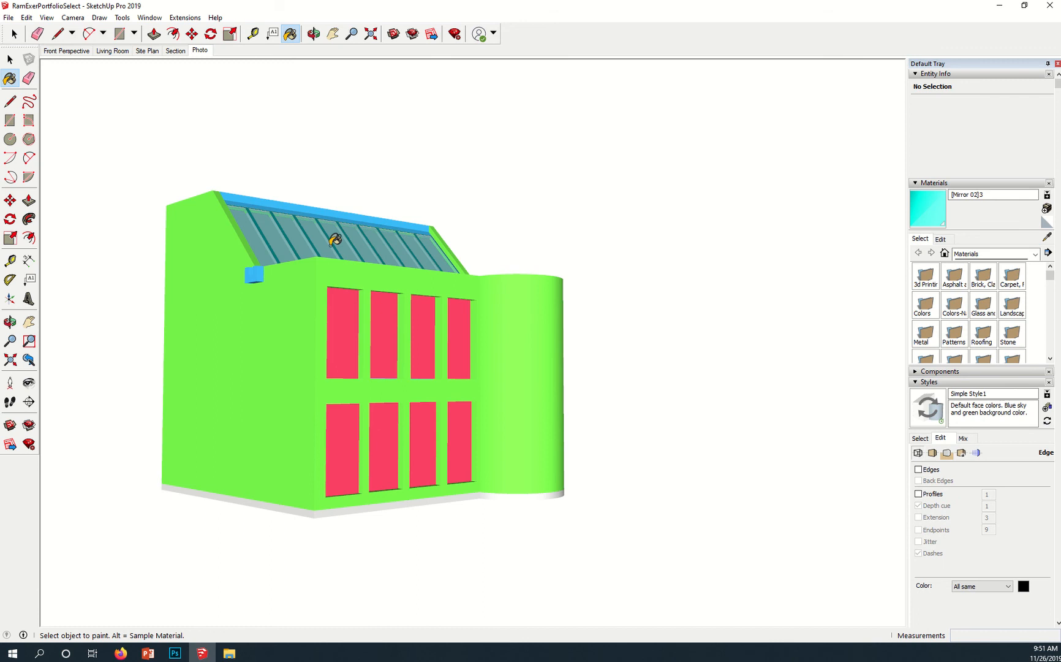
left_click(1046, 238)
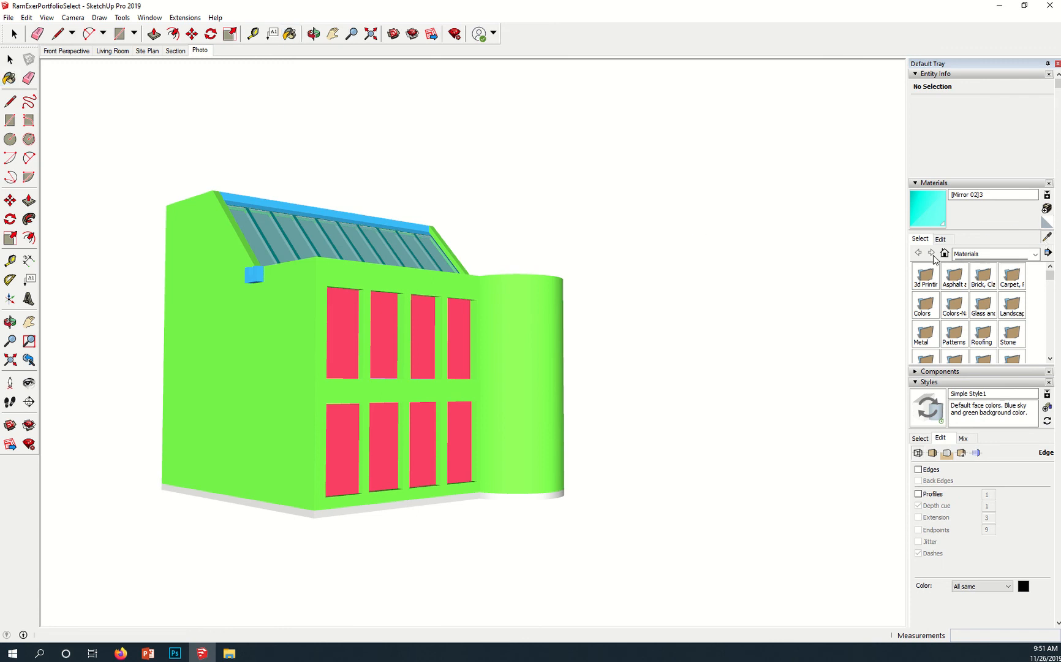
left_click(351, 239)
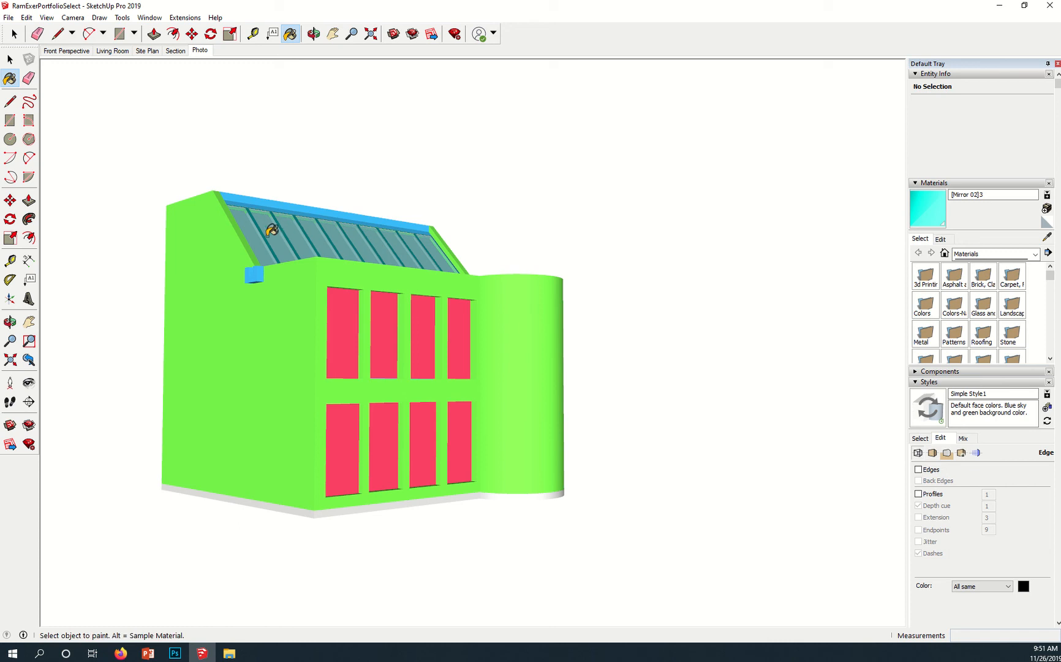
left_click(1046, 236)
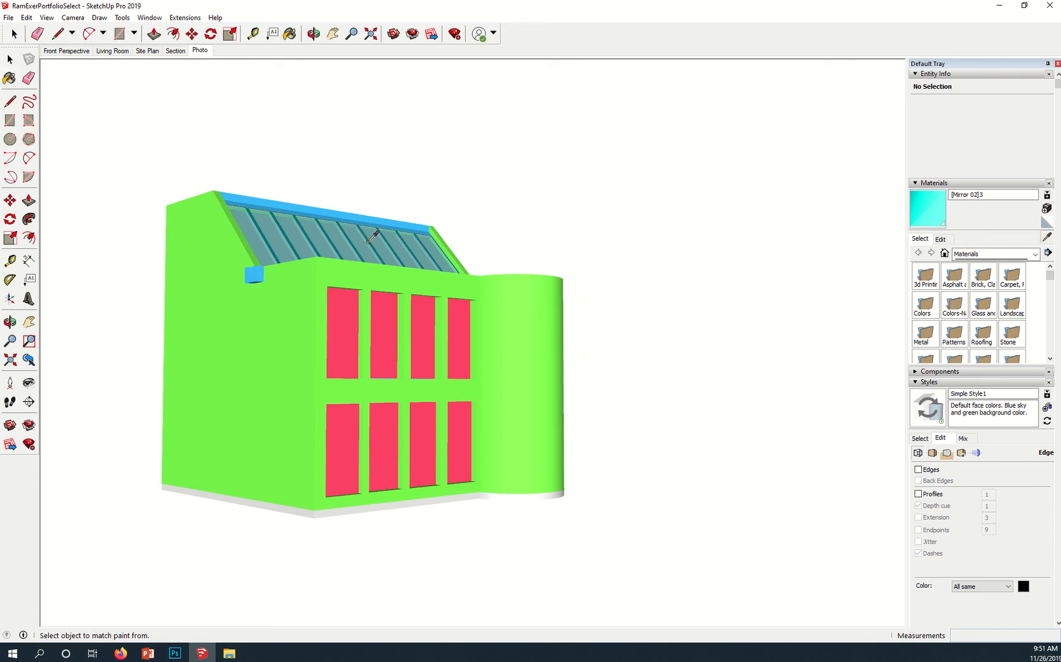
left_click(266, 239)
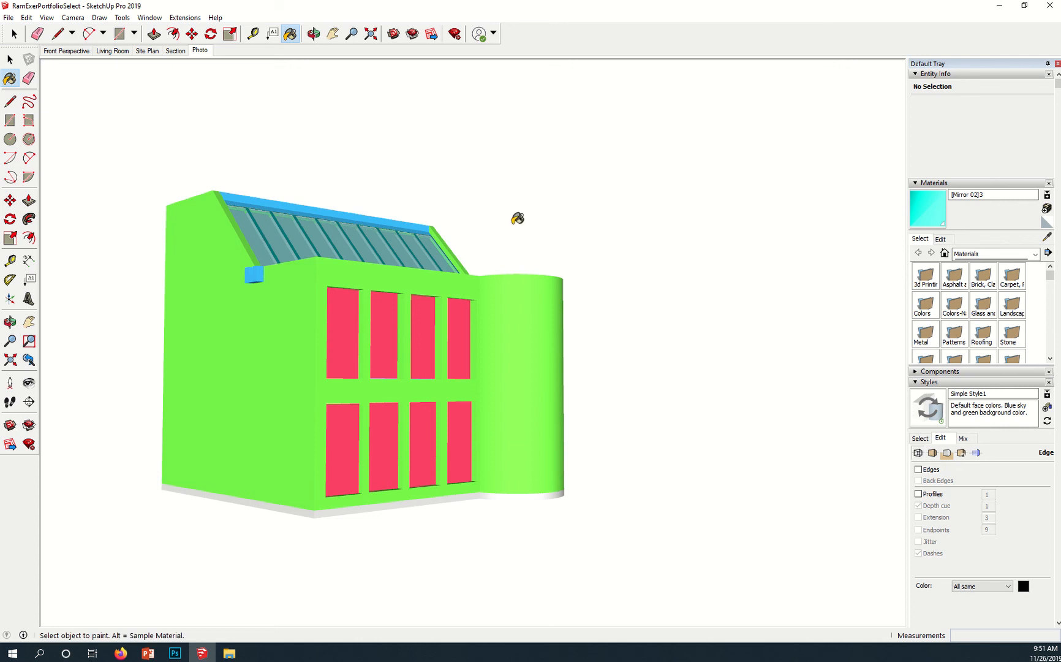
left_click(1046, 237)
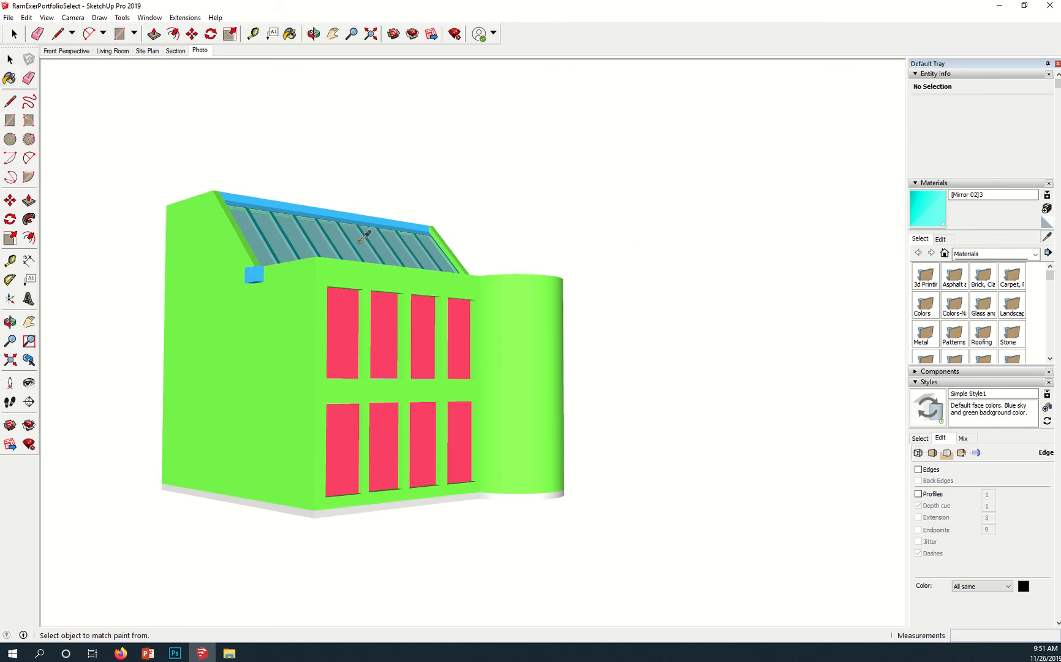
left_click(263, 231)
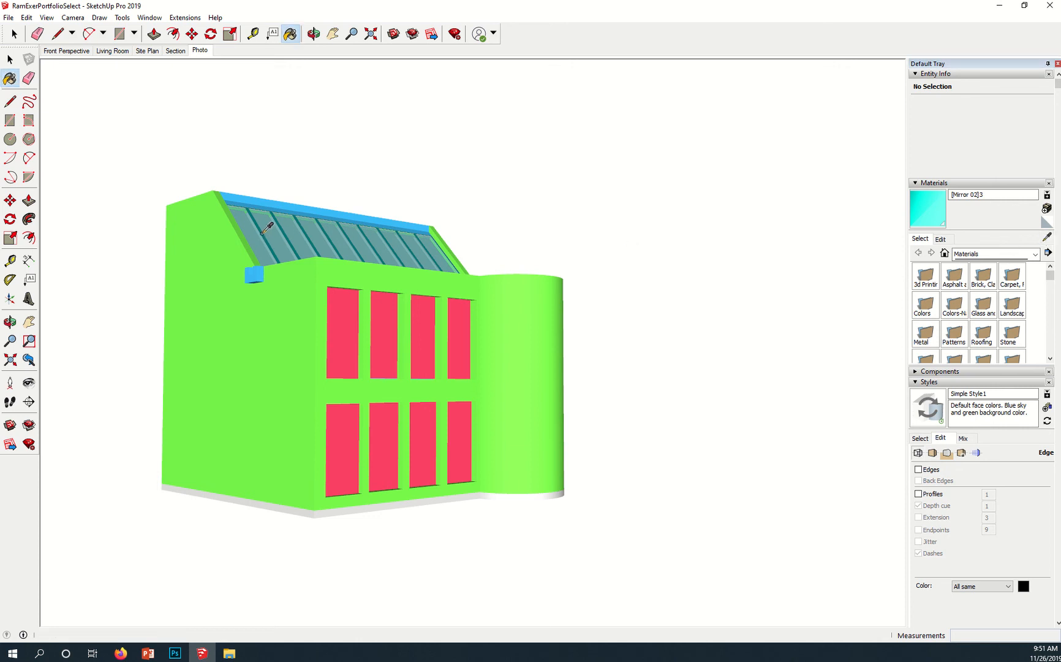
Sample the teal material from the skylight's frame bars and recolor it bright purple at full brightness
scroll(267, 229, "up", 6)
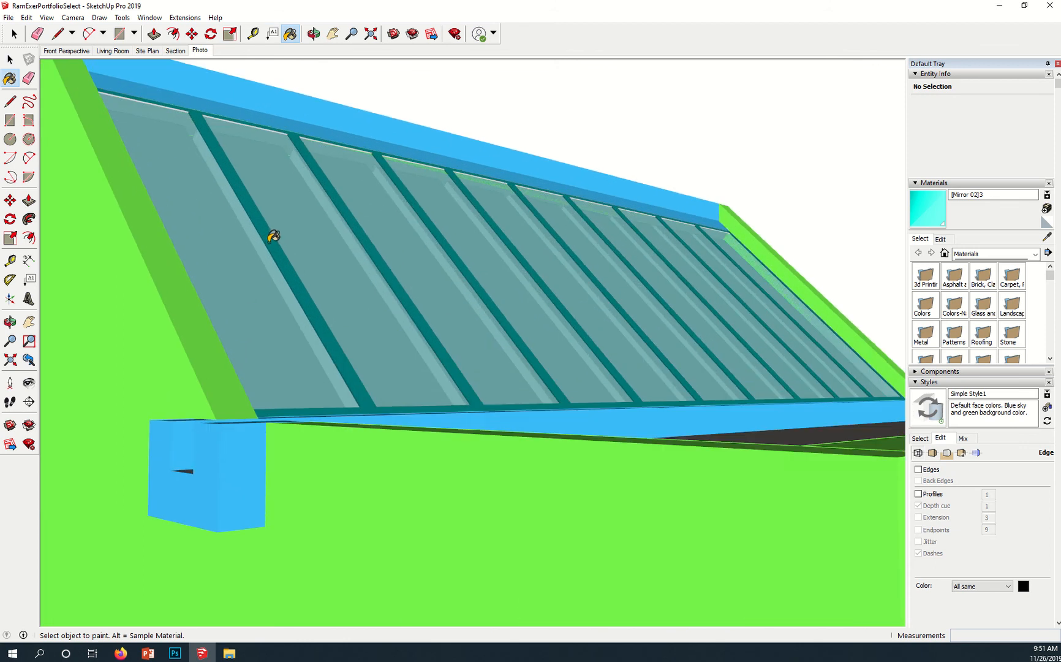
left_click(1047, 237)
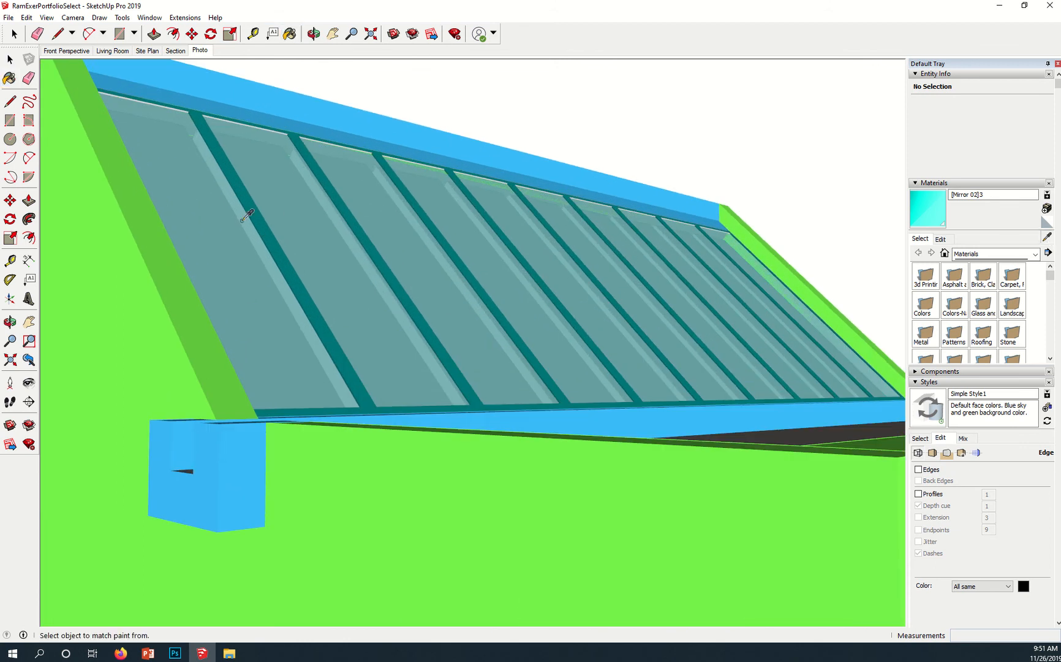
left_click(260, 210)
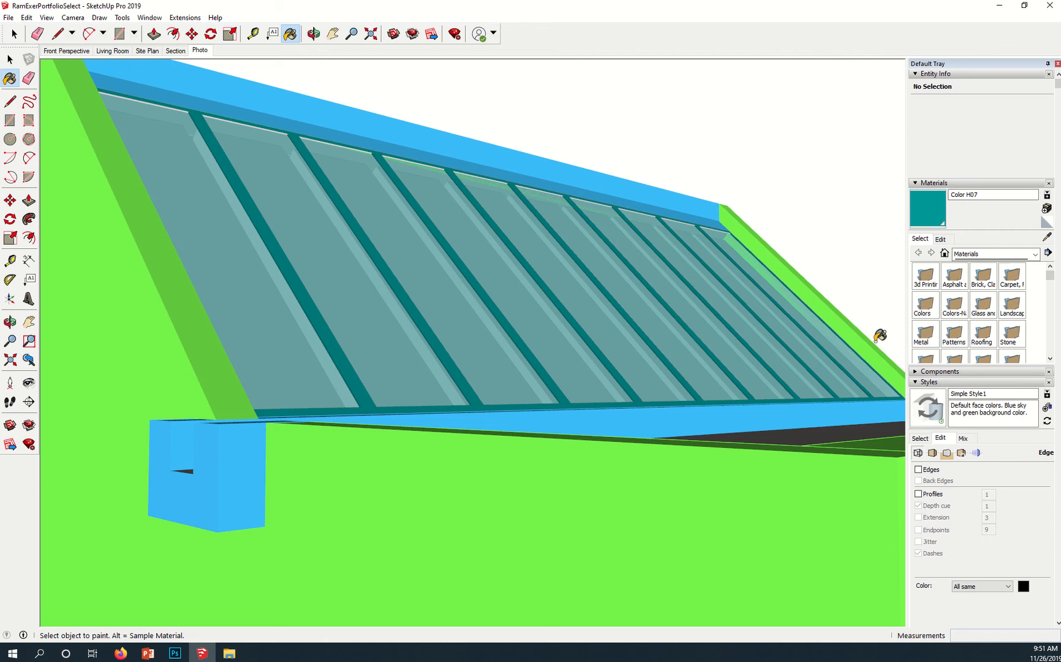
left_click(940, 239)
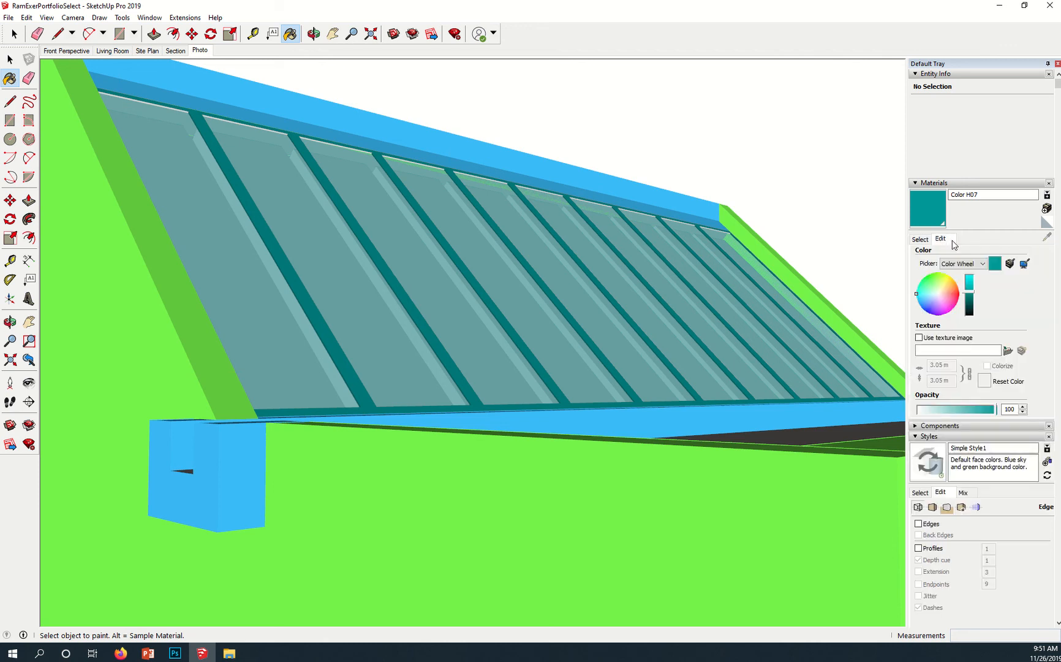
left_click(929, 286)
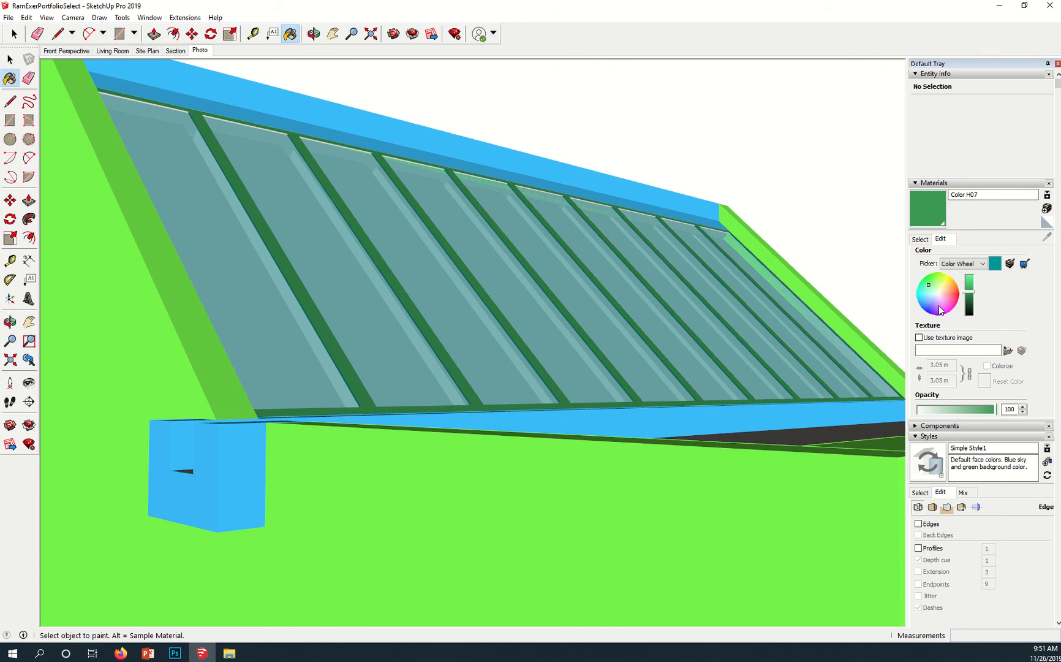
left_click(942, 310)
left_click_drag(973, 296, 976, 276)
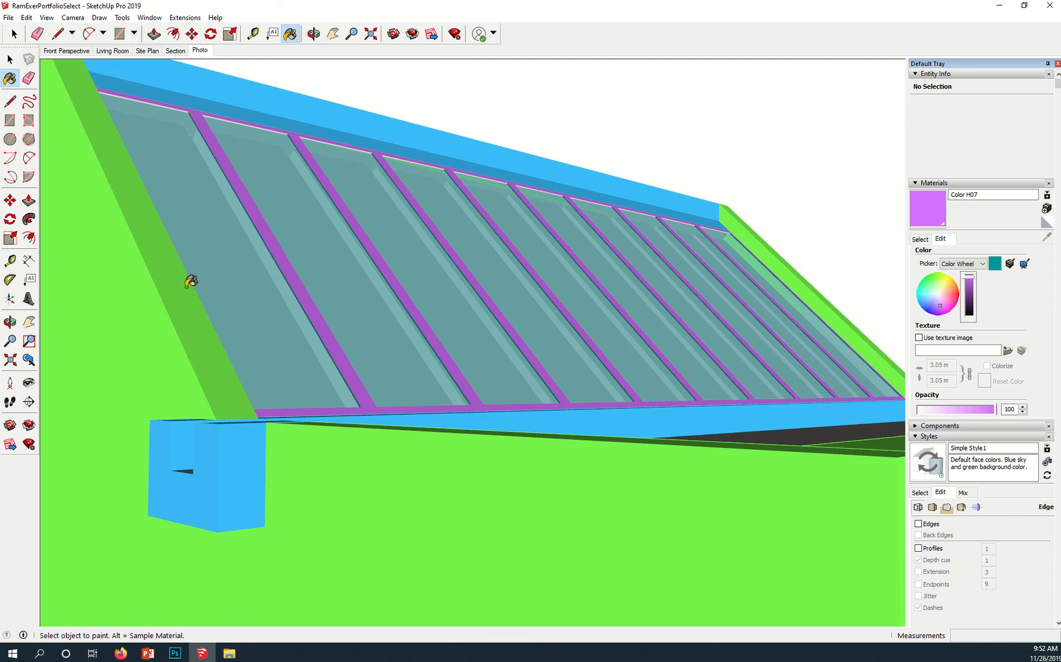
Return to the Photo scene and set its face style to Shaded
left_click(200, 51)
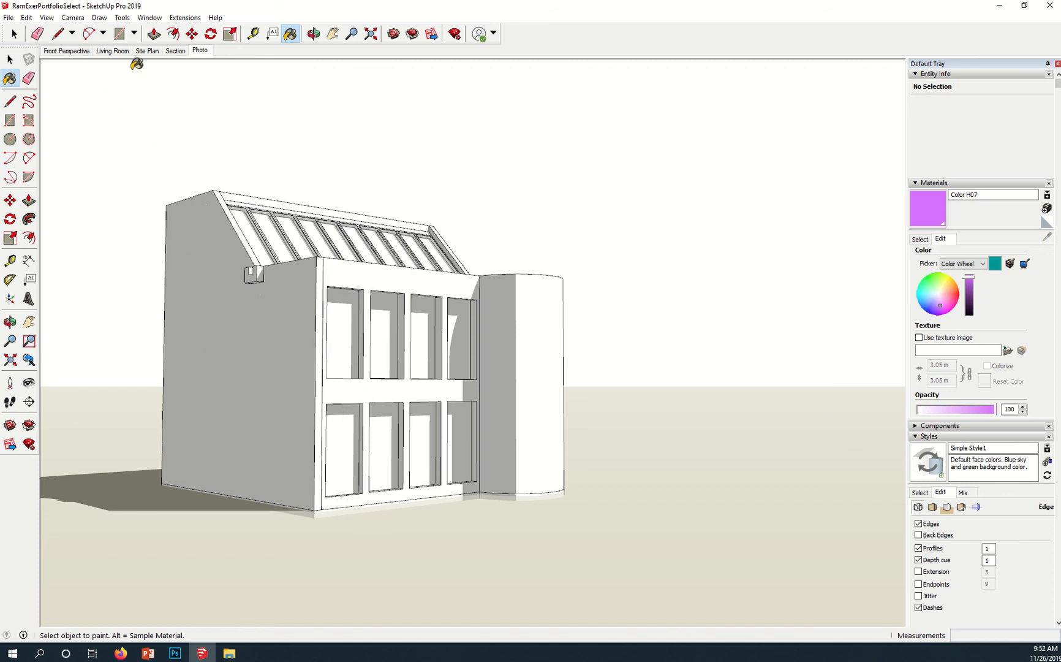
left_click(46, 17)
mouse_move(122, 176)
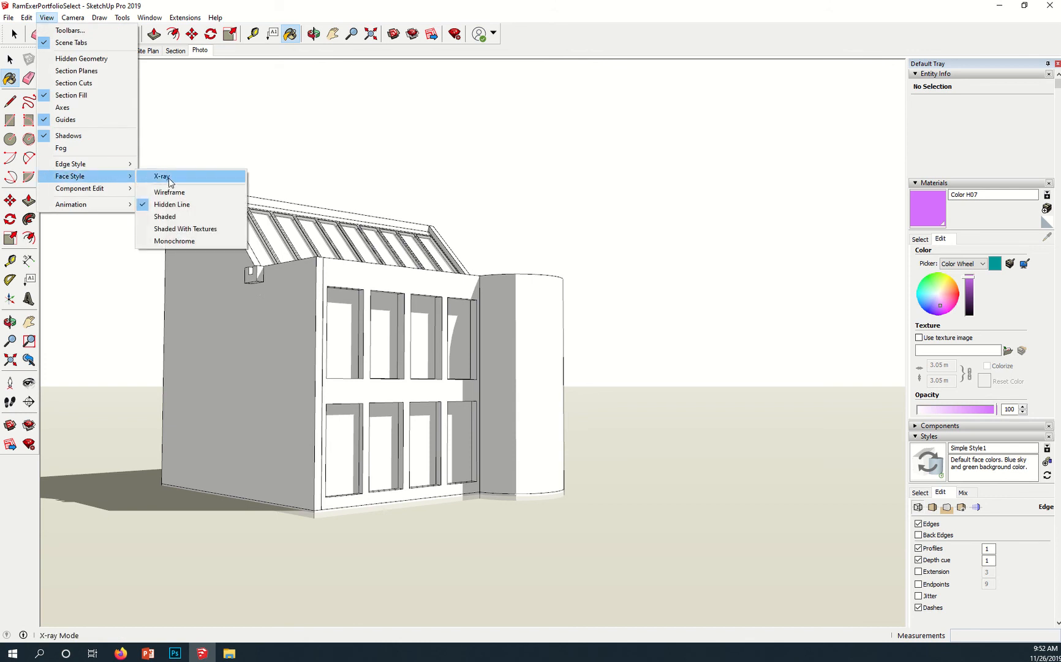
left_click(177, 216)
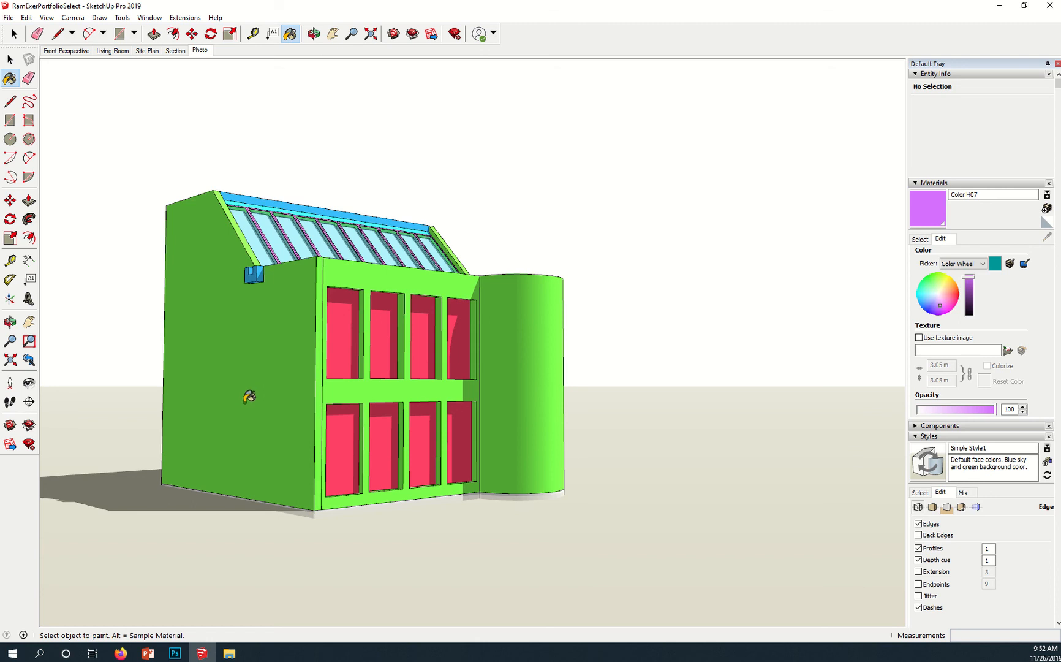
Turn off the display of edges on the building model
left_click(51, 19)
mouse_move(113, 164)
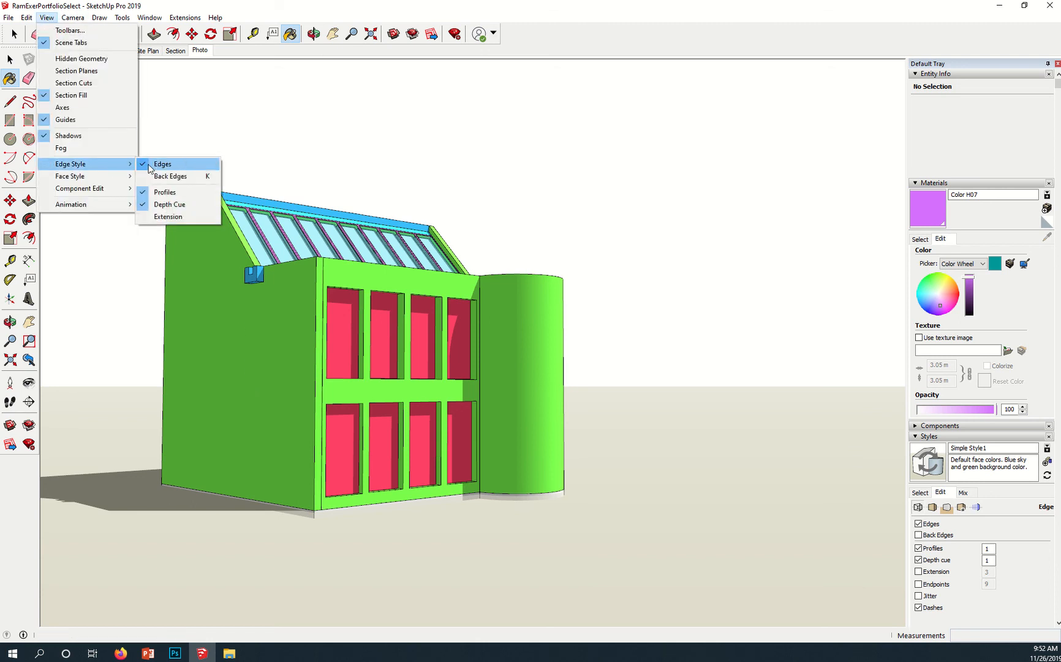
left_click(151, 166)
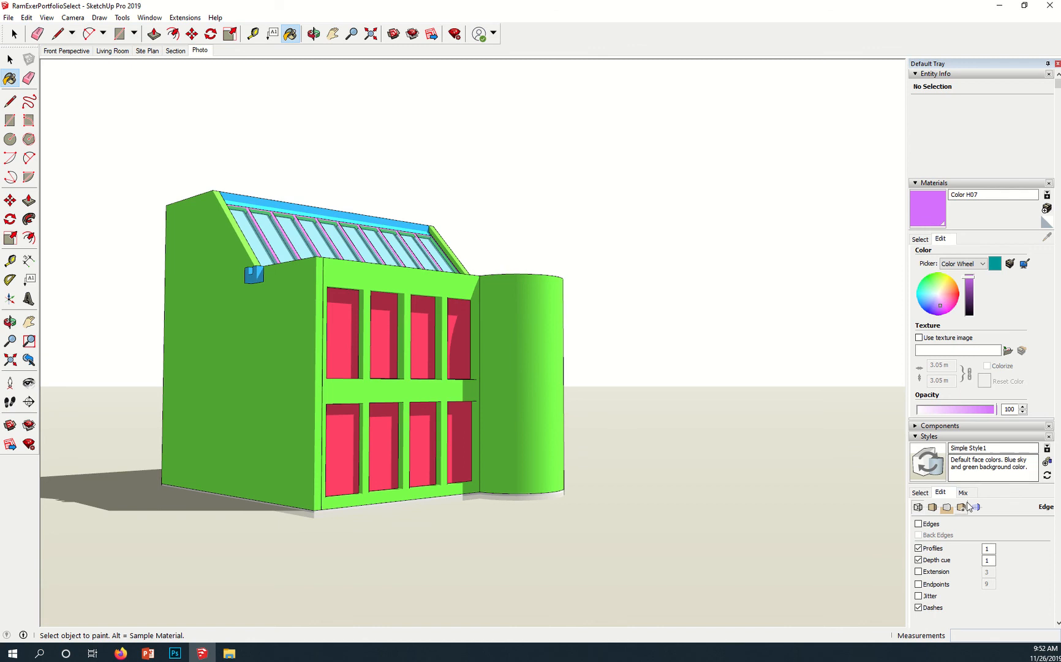
Turn off shadows for the Photo scene's view
scroll(968, 505, "down", 2)
scroll(966, 503, "up", 2)
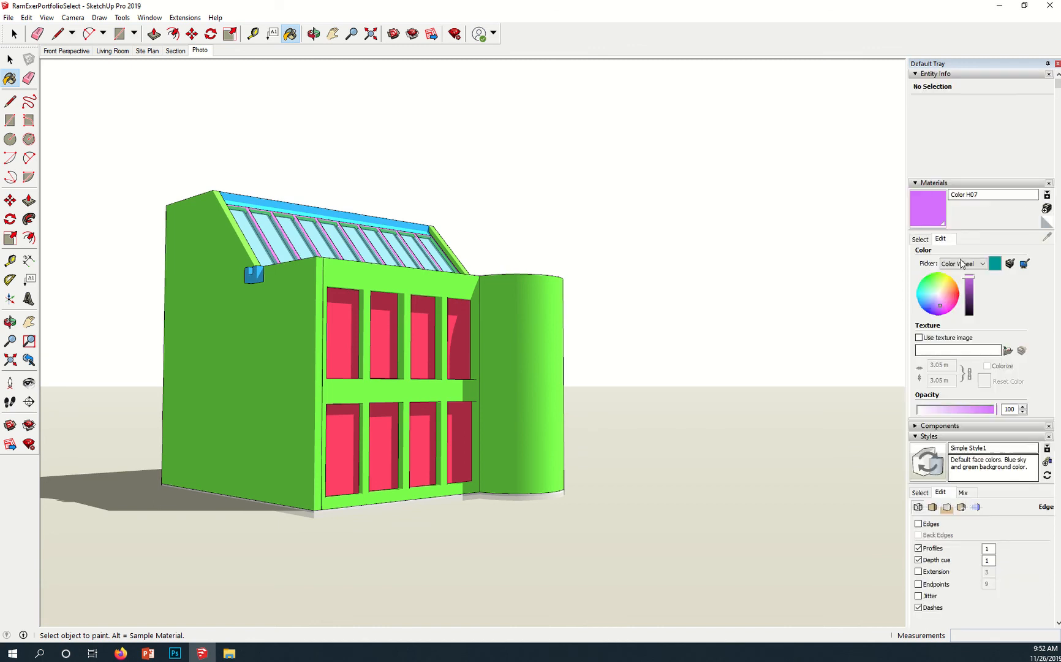
left_click(920, 183)
left_click(917, 205)
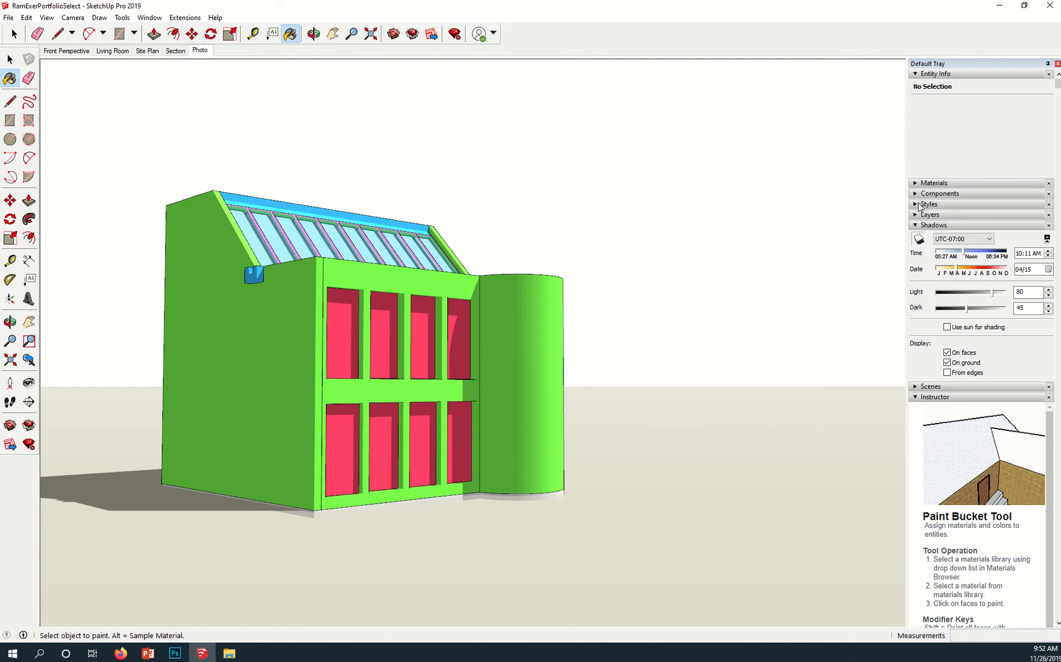
left_click(920, 240)
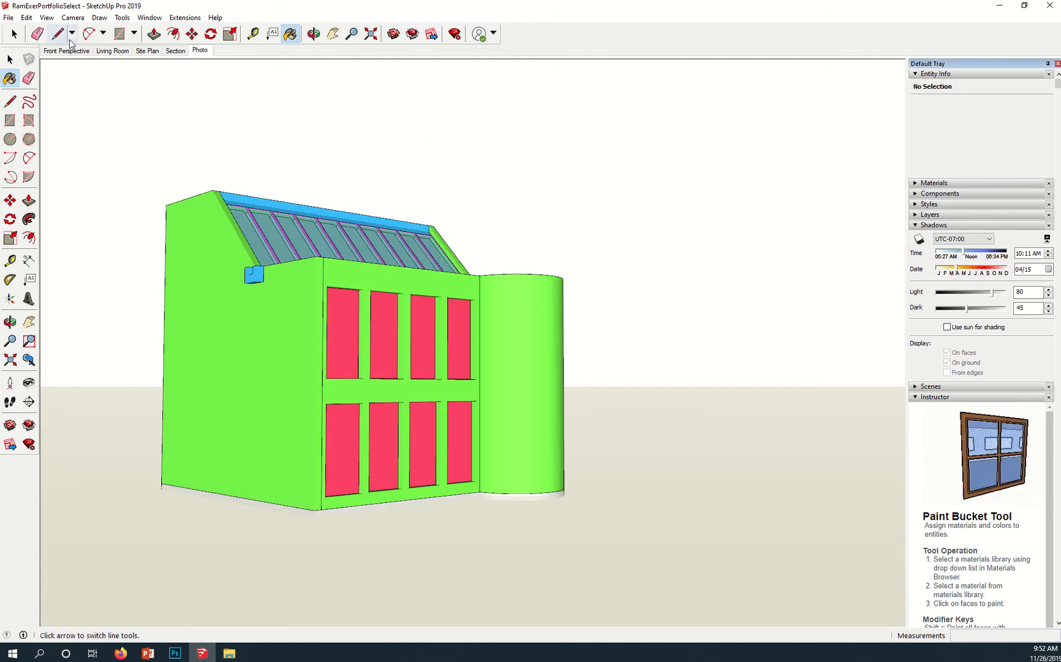
Turn off the profile lines in the edge style
left_click(47, 17)
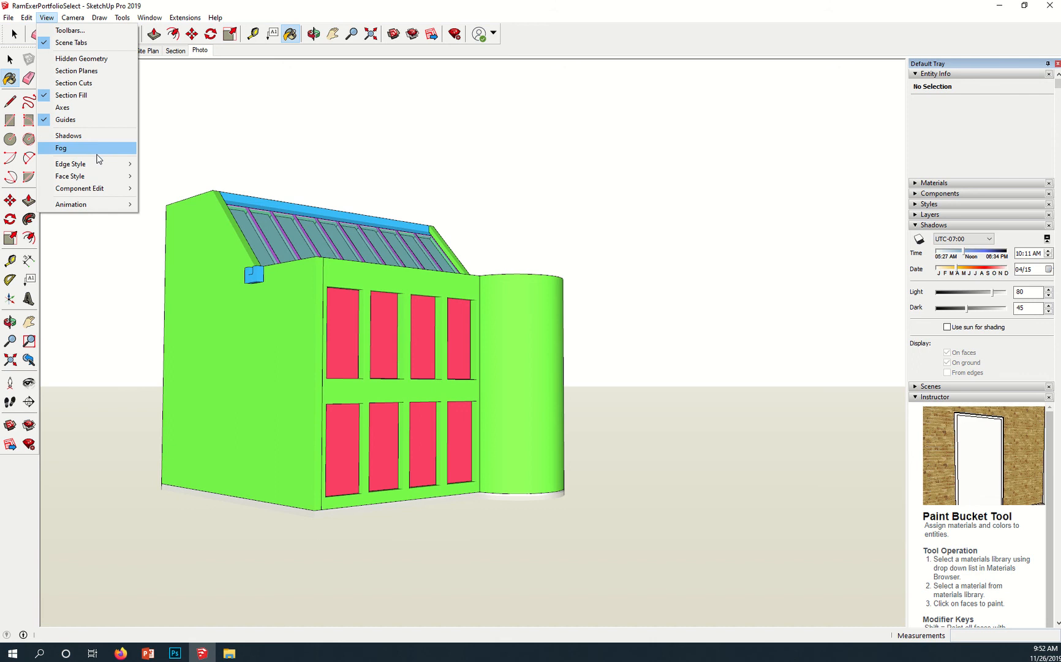
mouse_move(99, 164)
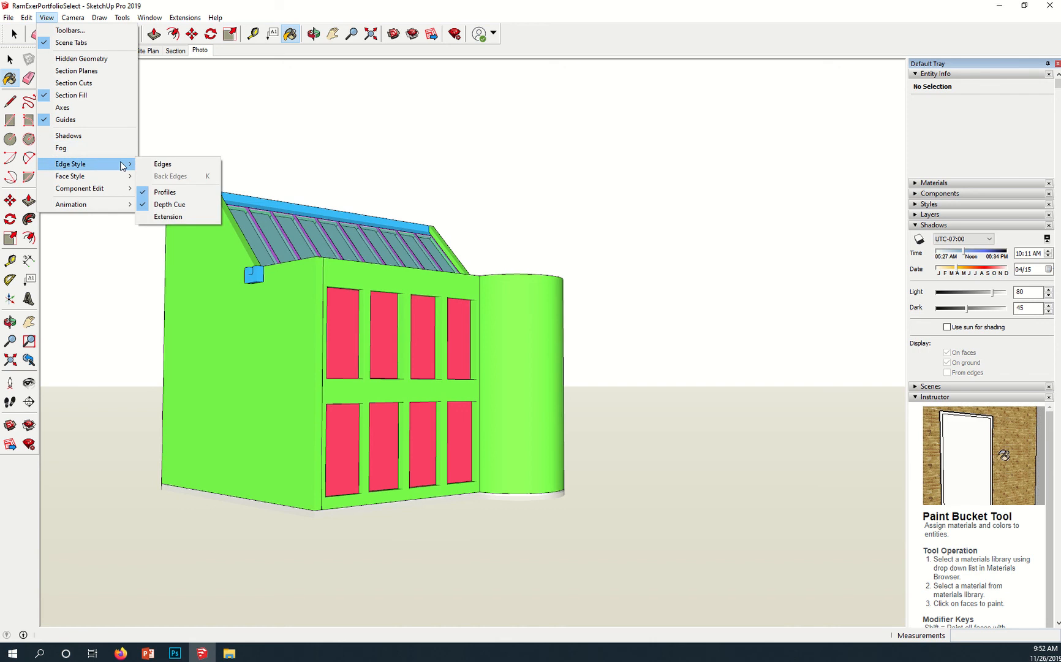
left_click(175, 193)
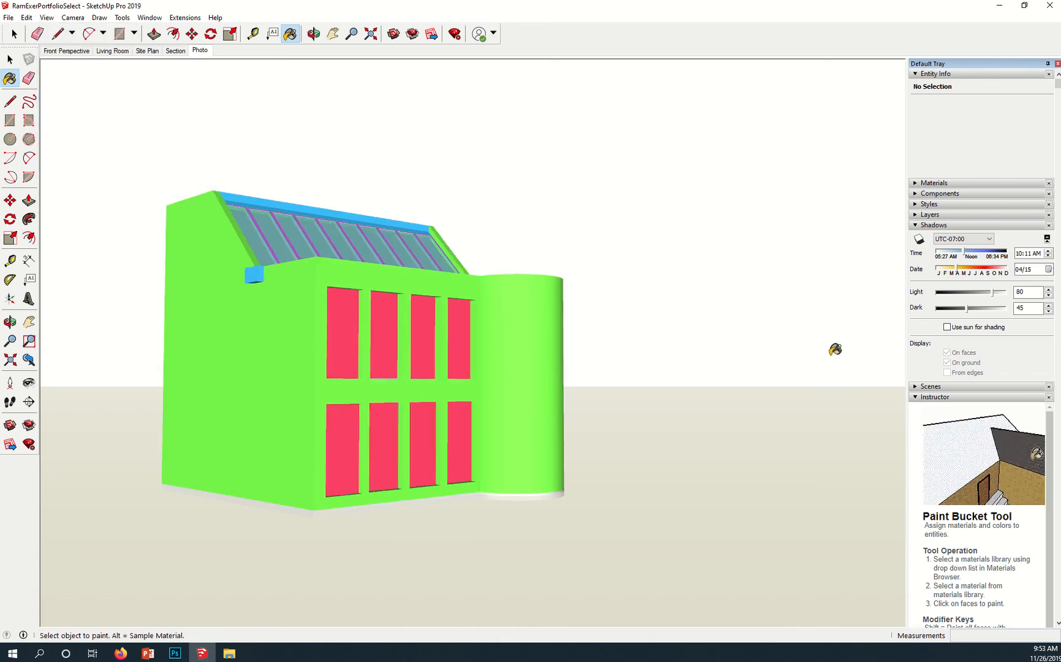
Turn off the ground in the style's background settings
left_click(914, 205)
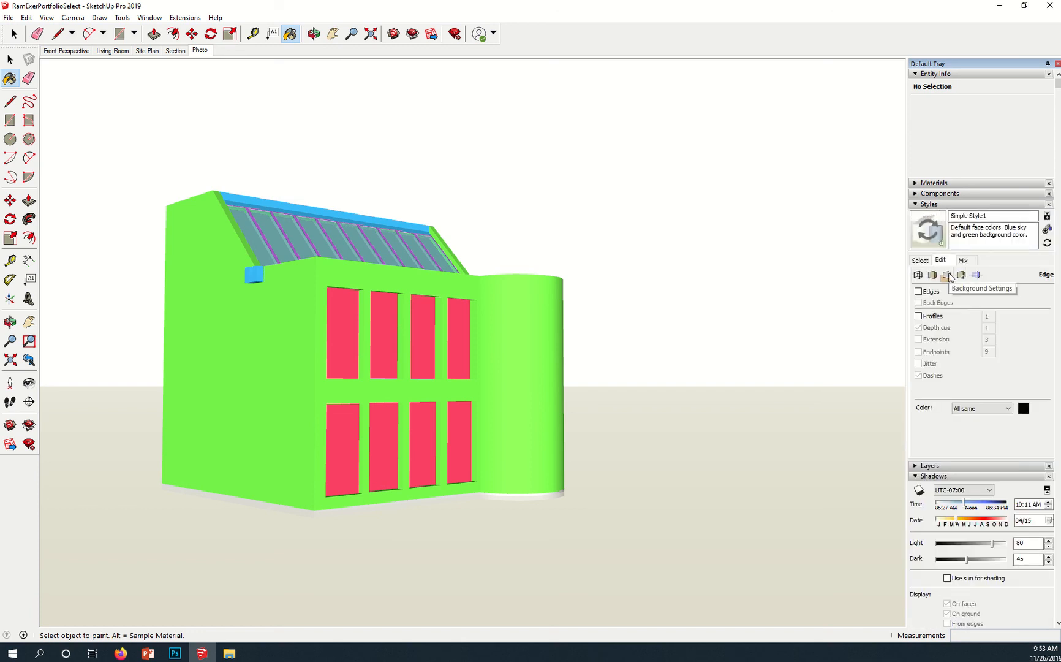
left_click(947, 275)
left_click(919, 327)
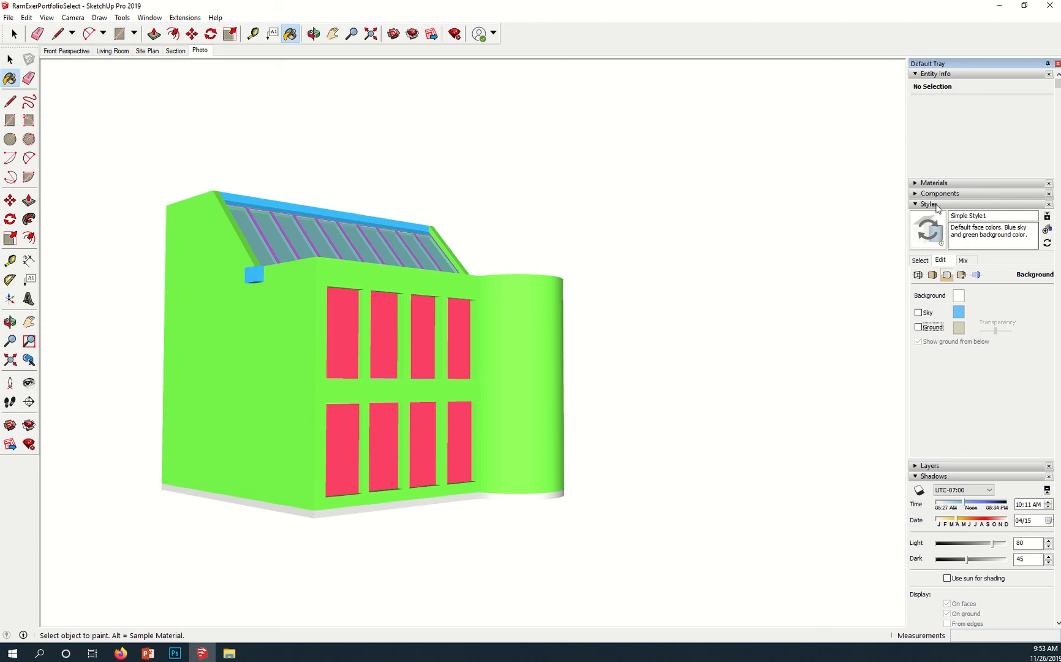
Sample the concrete material from the building's base strip and recolor it bright orange at full brightness
left_click(916, 183)
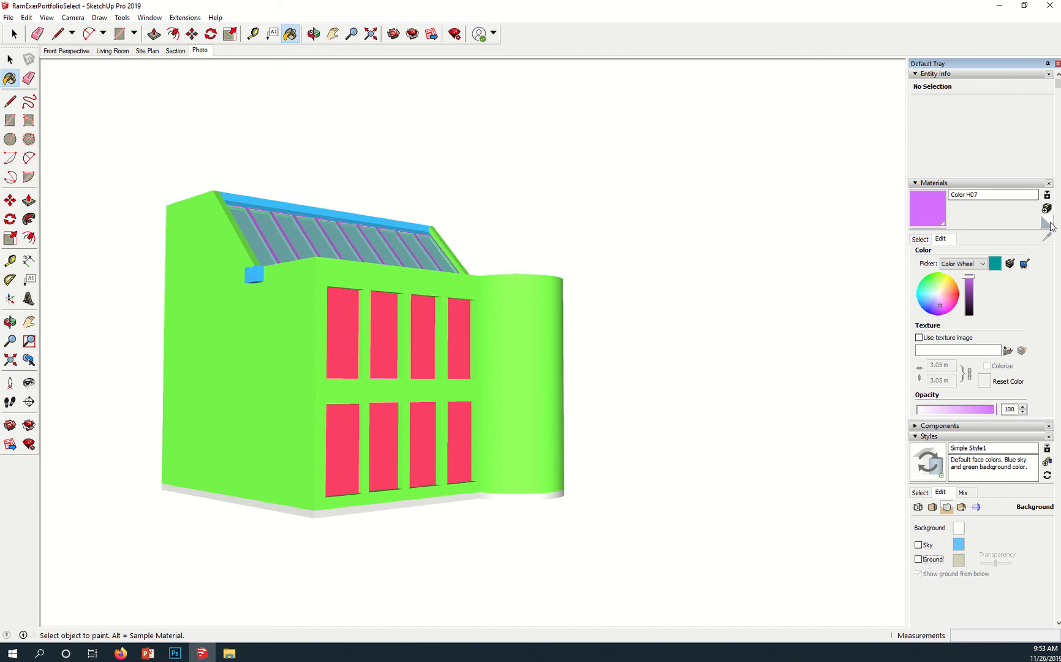
left_click(920, 238)
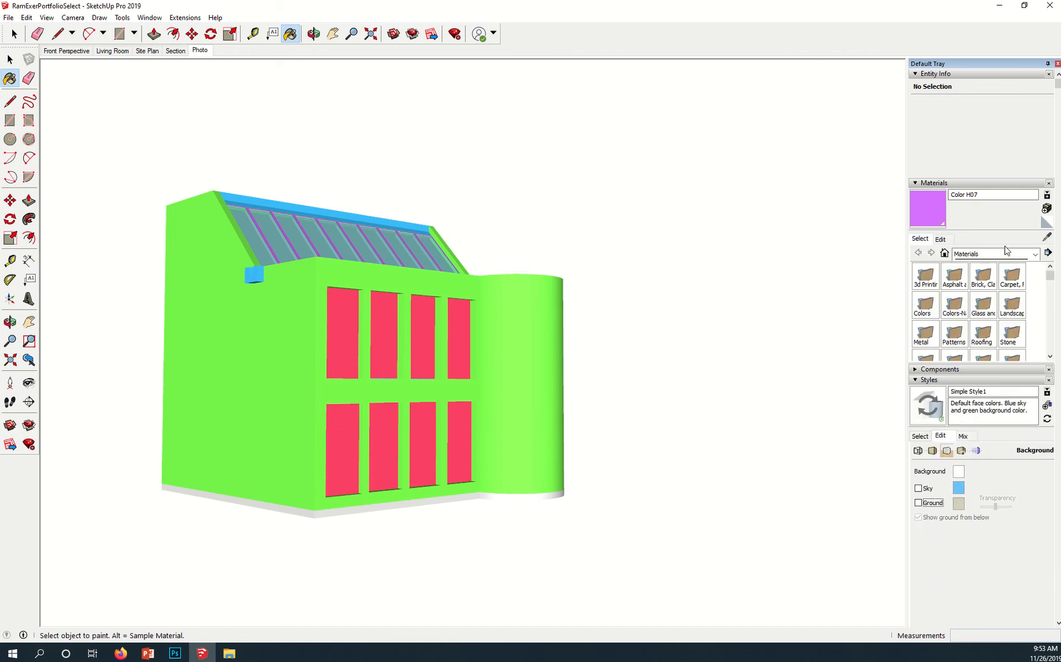
left_click(1047, 239)
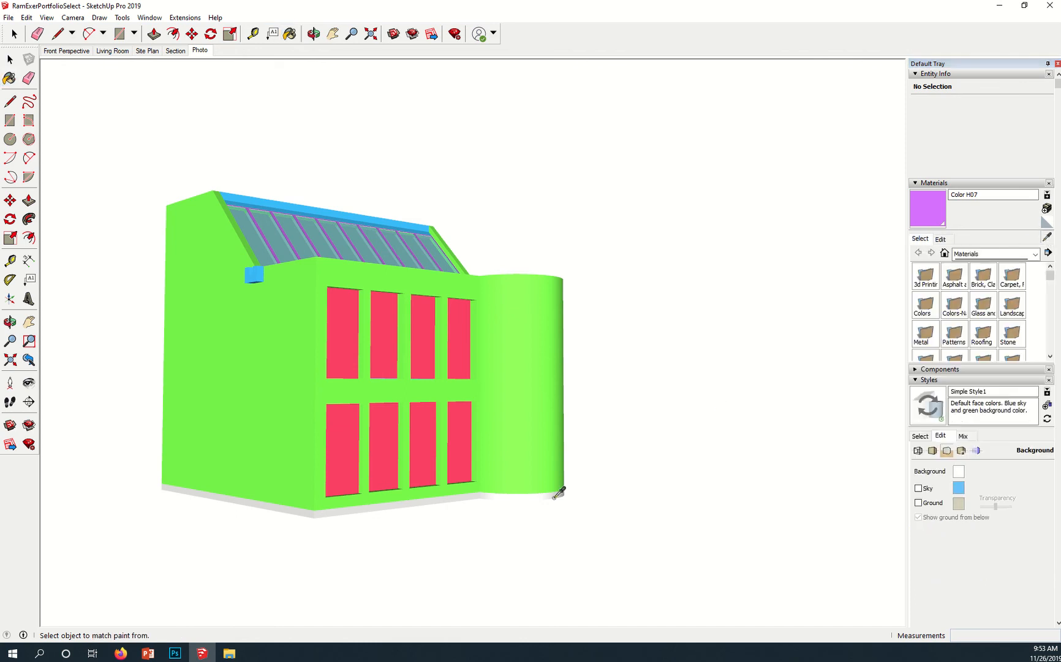
left_click(466, 498)
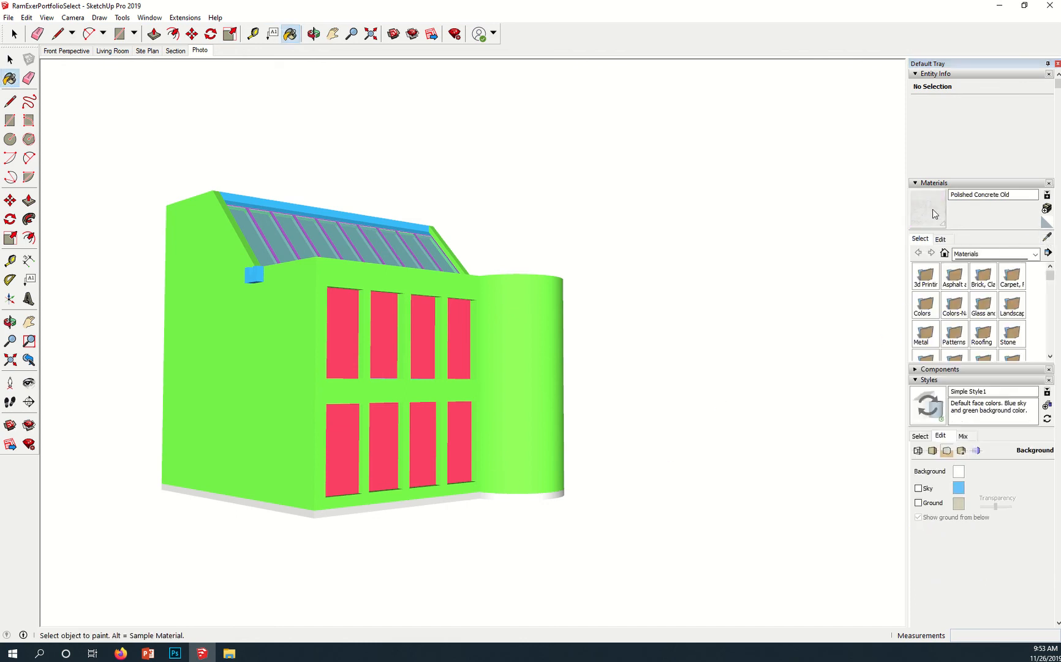
left_click(940, 239)
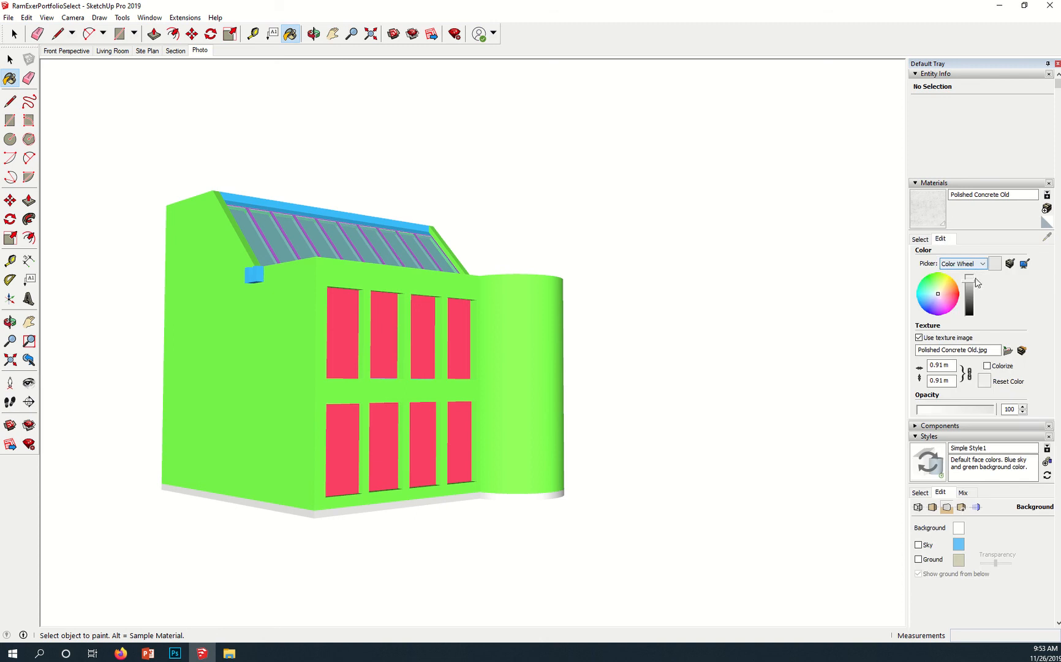
left_click(954, 292)
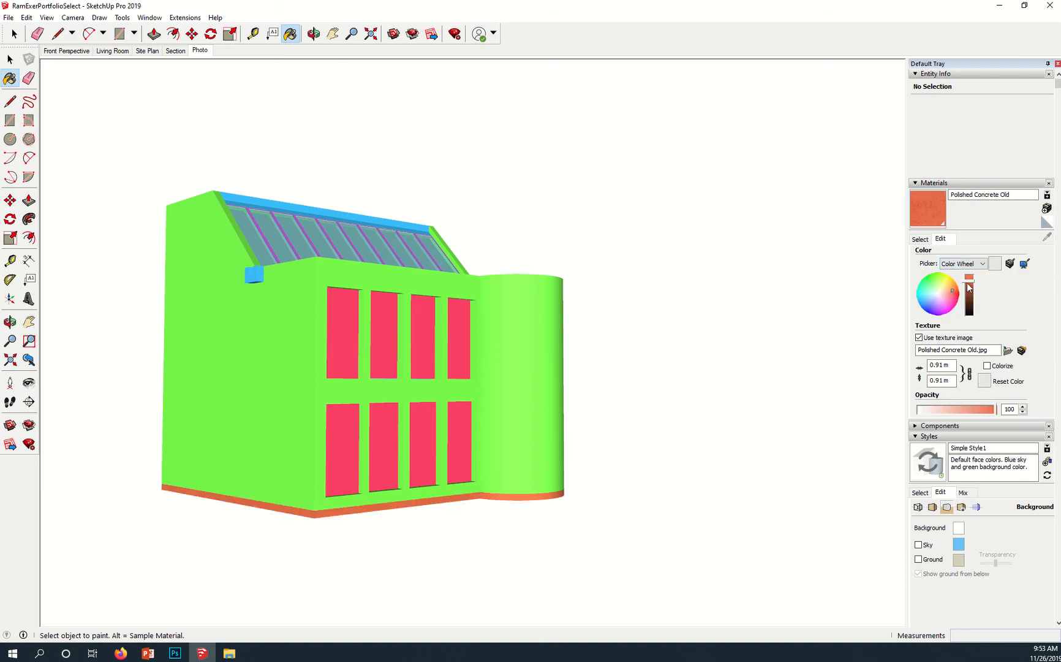
left_click_drag(969, 283, 970, 278)
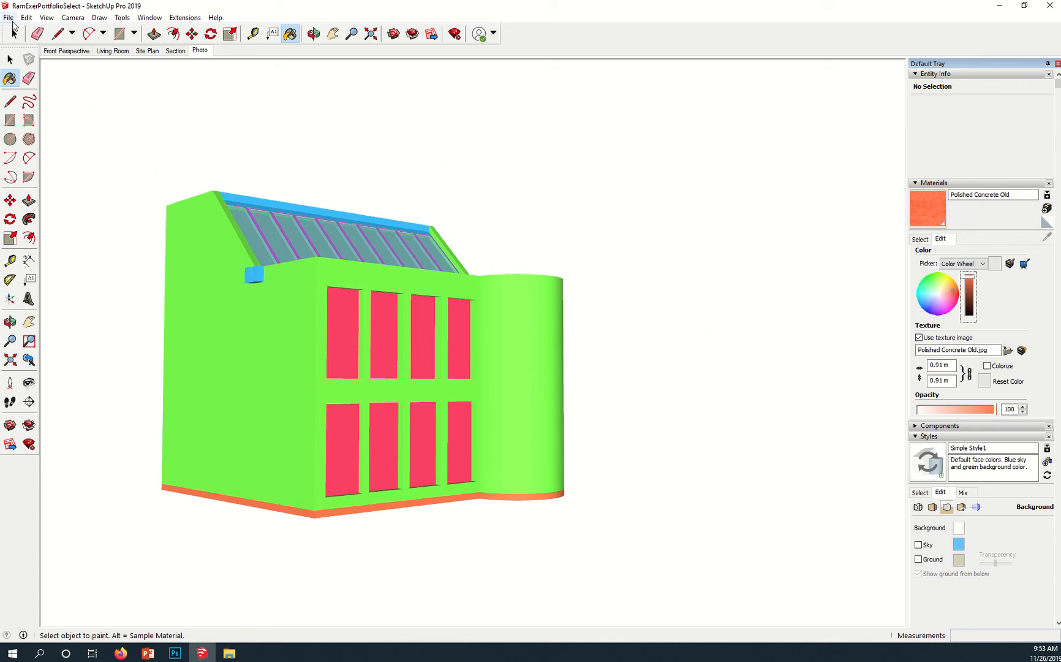
Export the view as a 2D JPEG image named RamExerPortfolioSelect at 3000 by 1967 pixels into the Photoshop folder
left_click(9, 17)
mouse_move(110, 202)
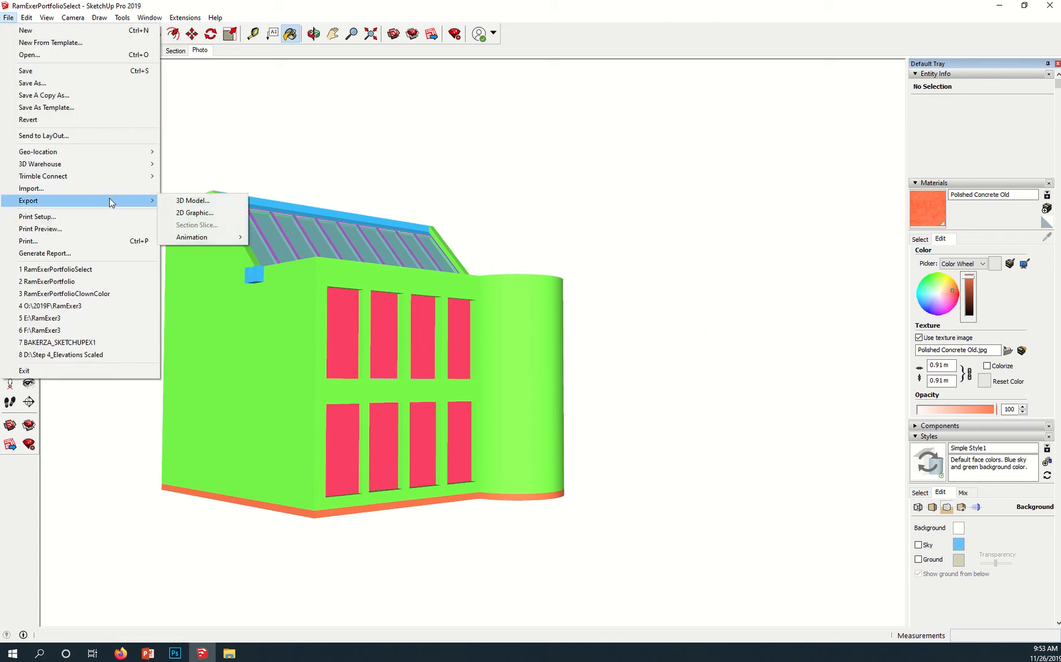
left_click(208, 212)
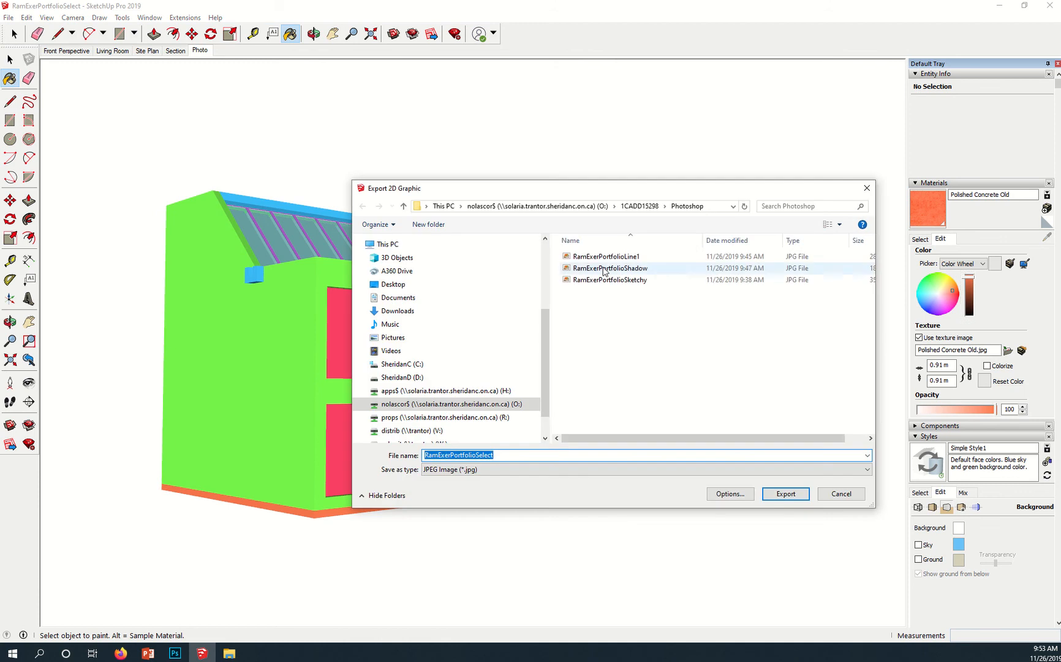
left_click(521, 454)
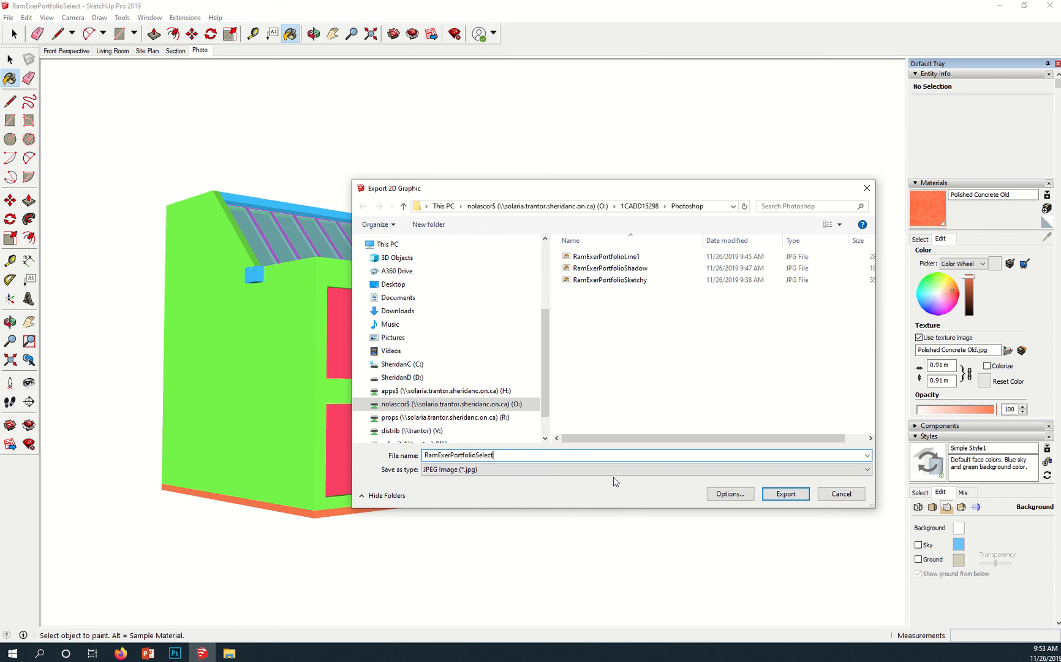
left_click(751, 497)
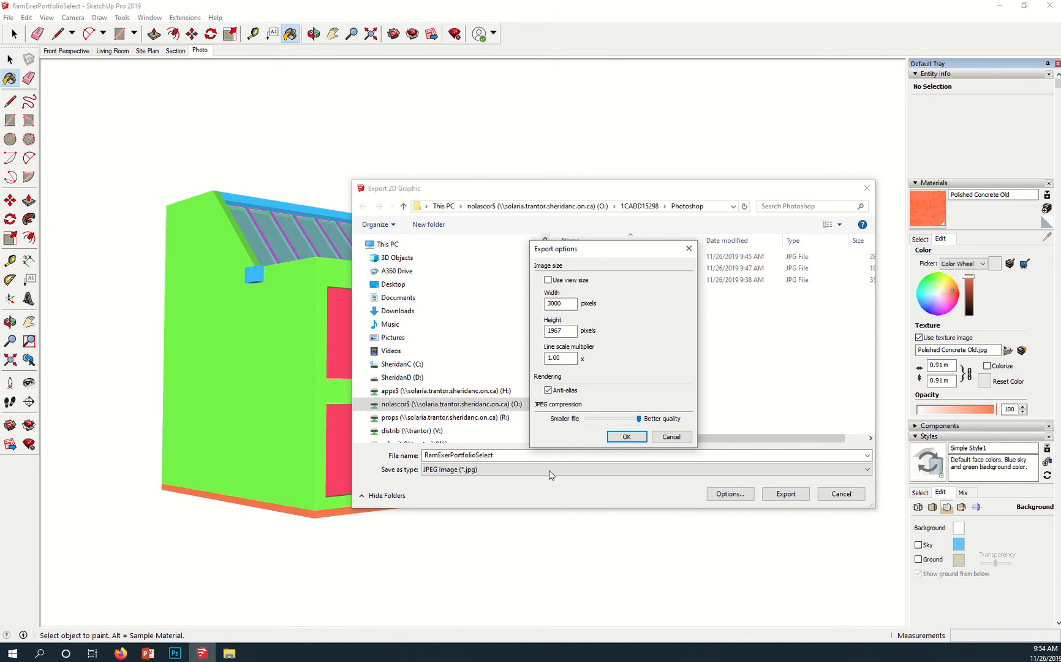
left_click(625, 436)
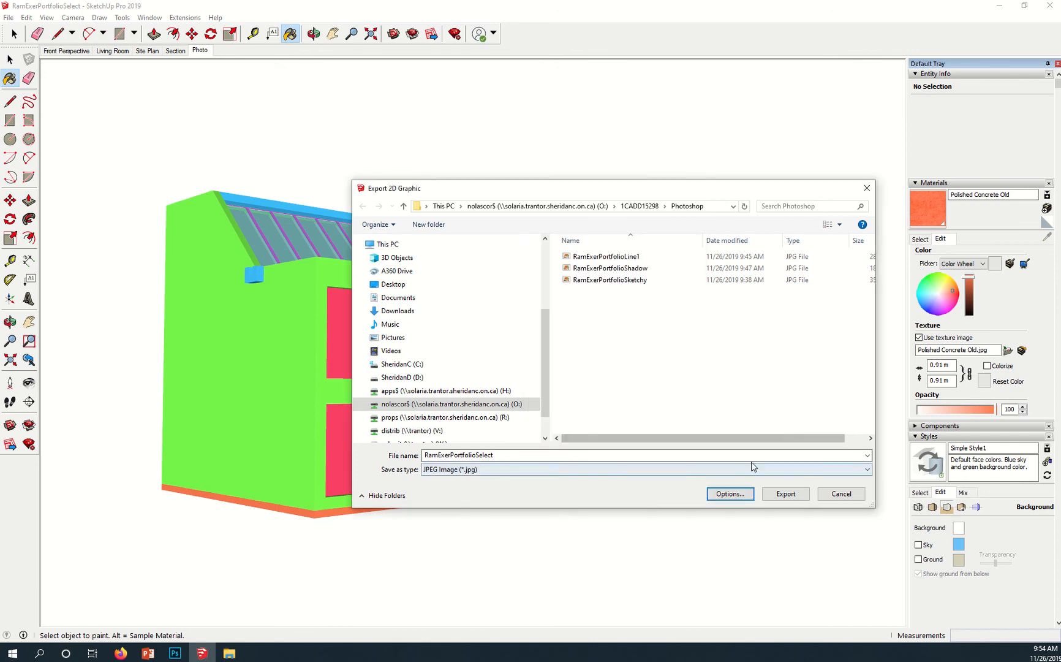
left_click(786, 494)
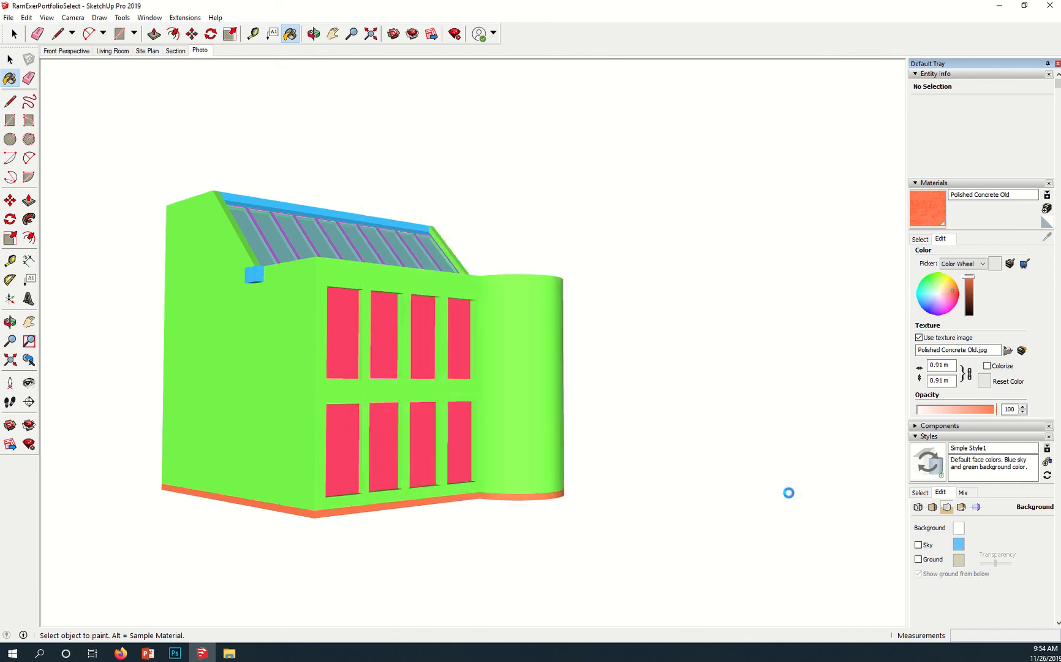